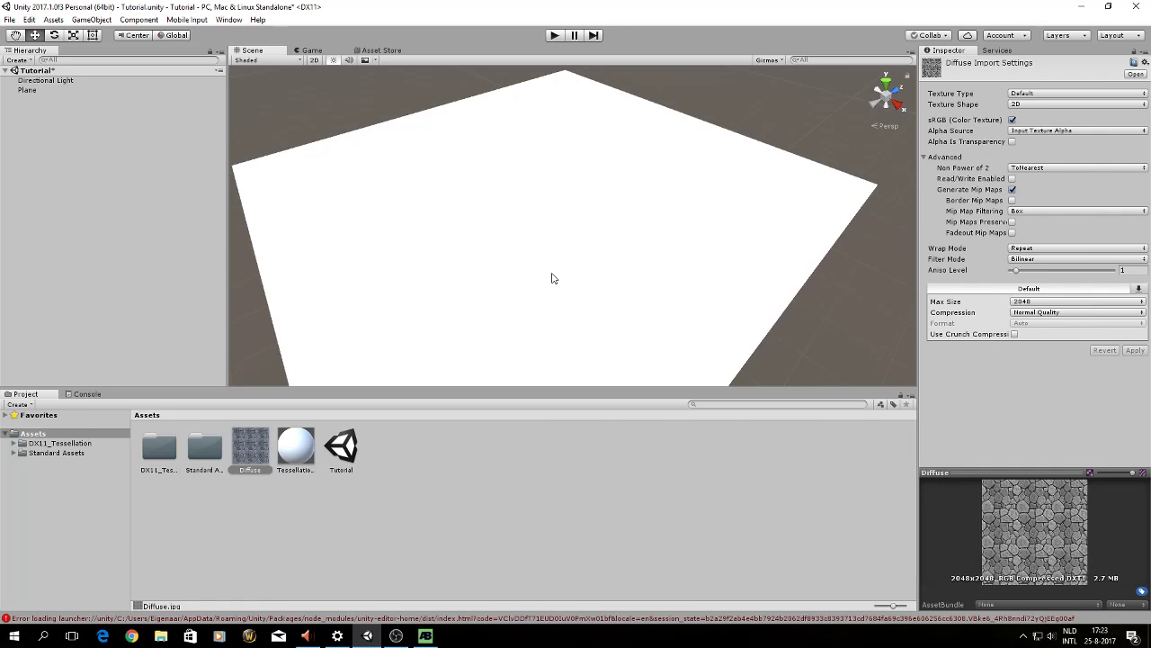
Select the plane in the scene and look at the DX11 Tessellation Displacement package's Asset Store page.
mouse_move(553, 279)
left_mouse_down()
mouse_move(566, 249)
mouse_move(568, 280)
left_mouse_up()
left_click(559, 264)
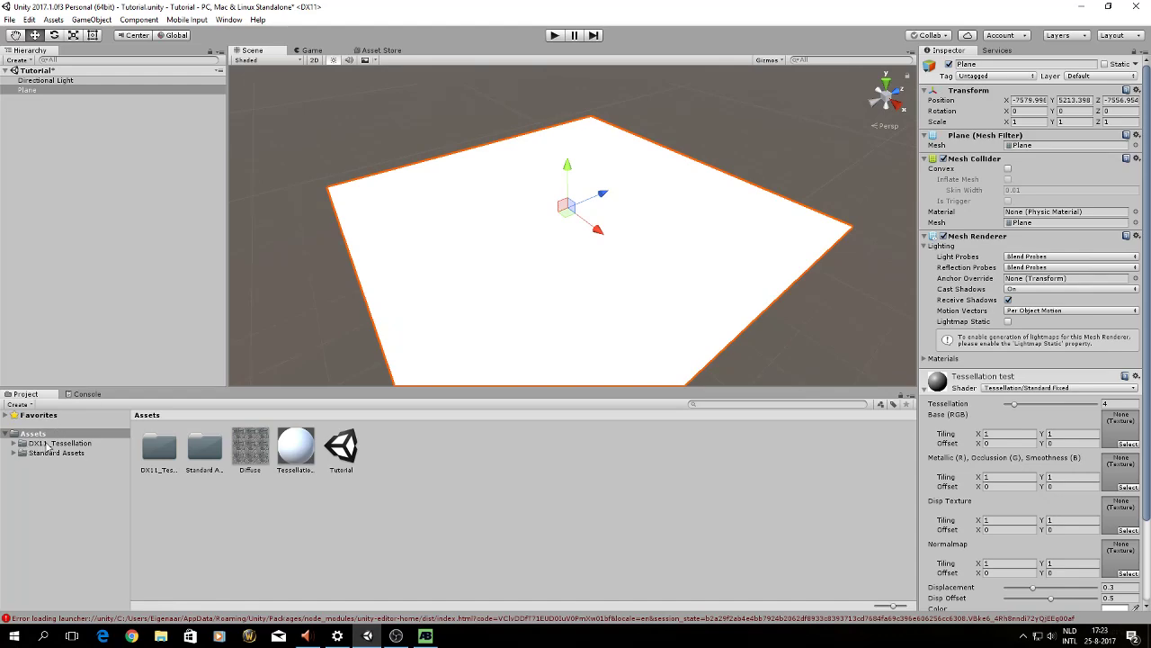
left_click(369, 50)
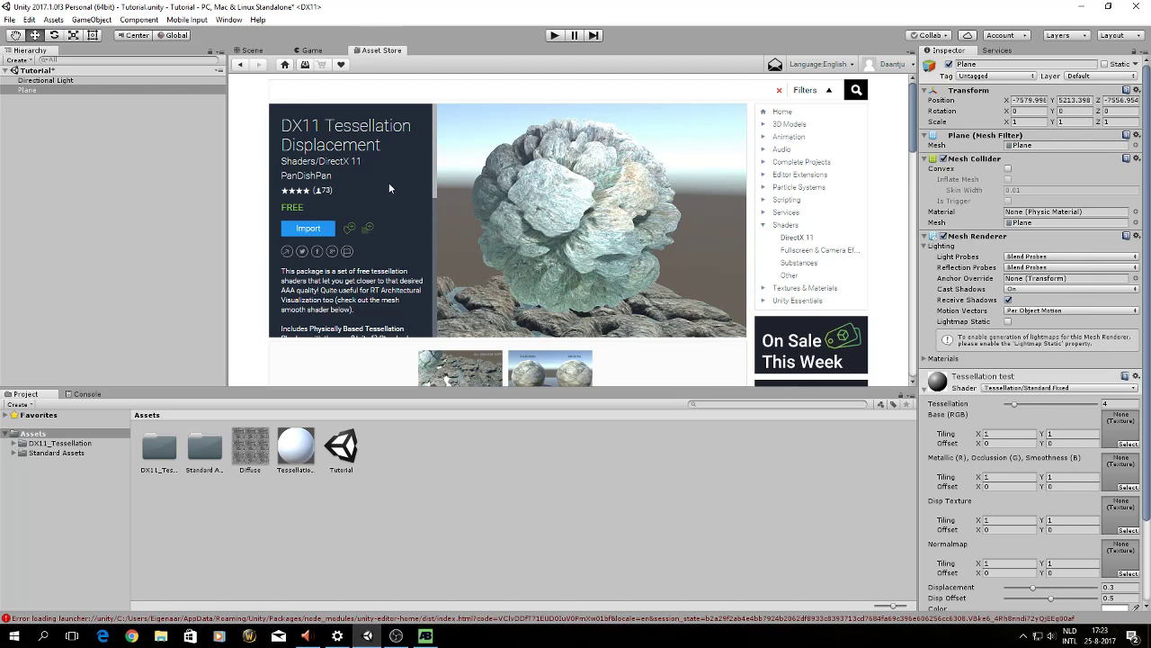
left_click(257, 52)
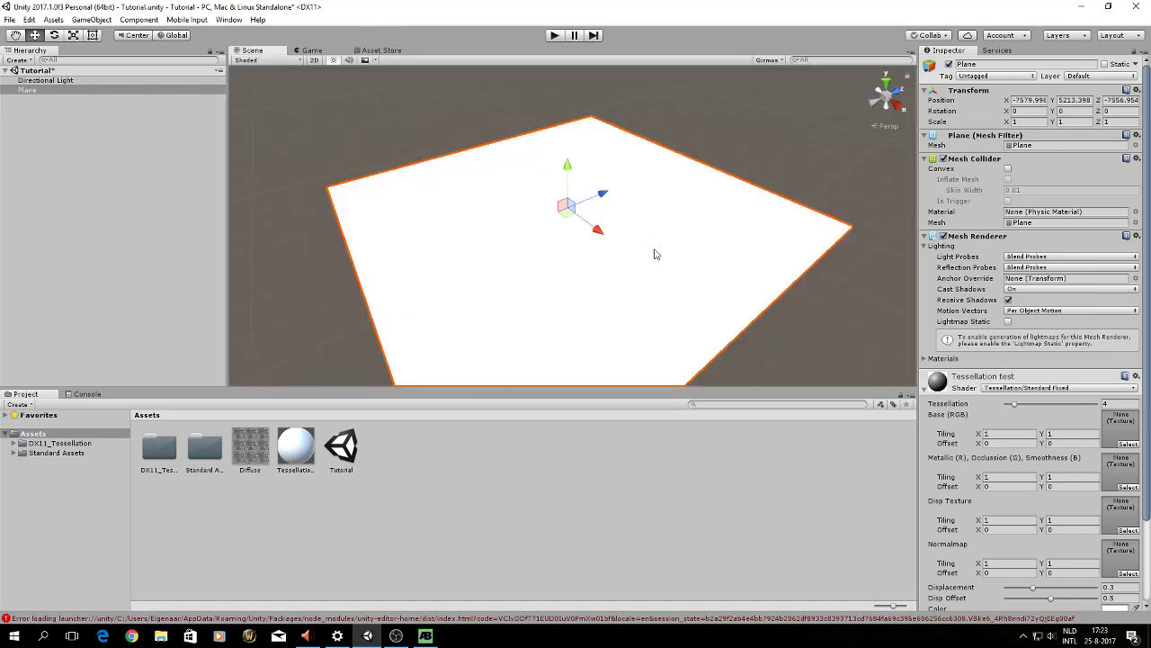
left_click_drag(672, 267, 671, 262)
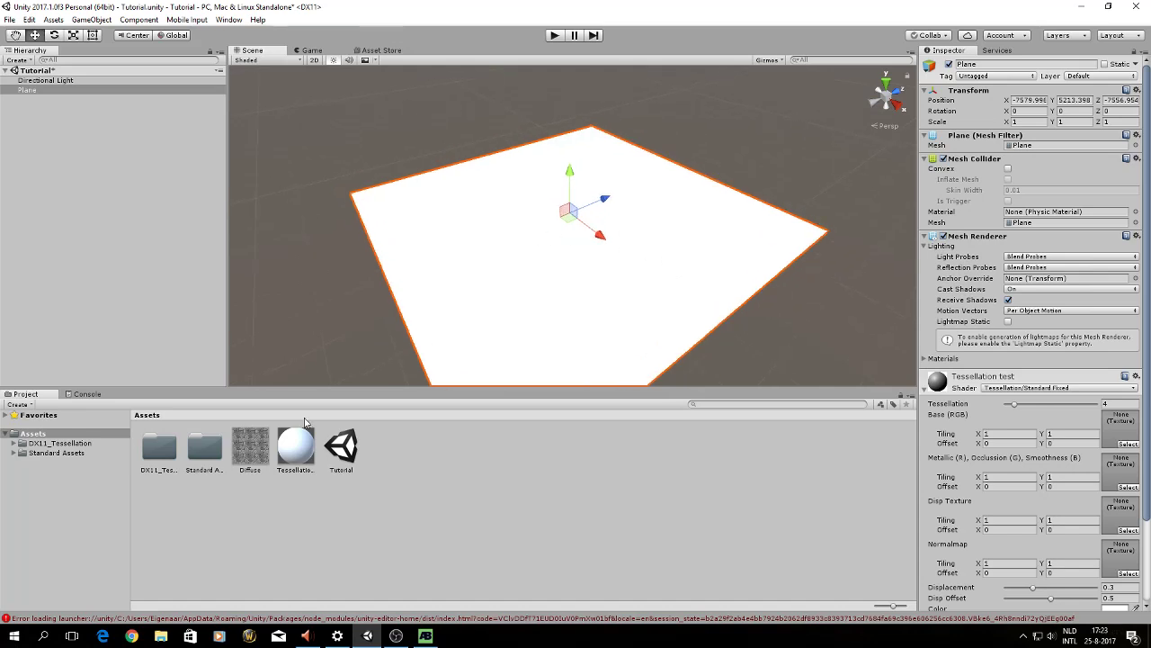
Check the available Tessellation shader variants for the plane's Tessellation test material without changing the shader.
left_click(999, 389)
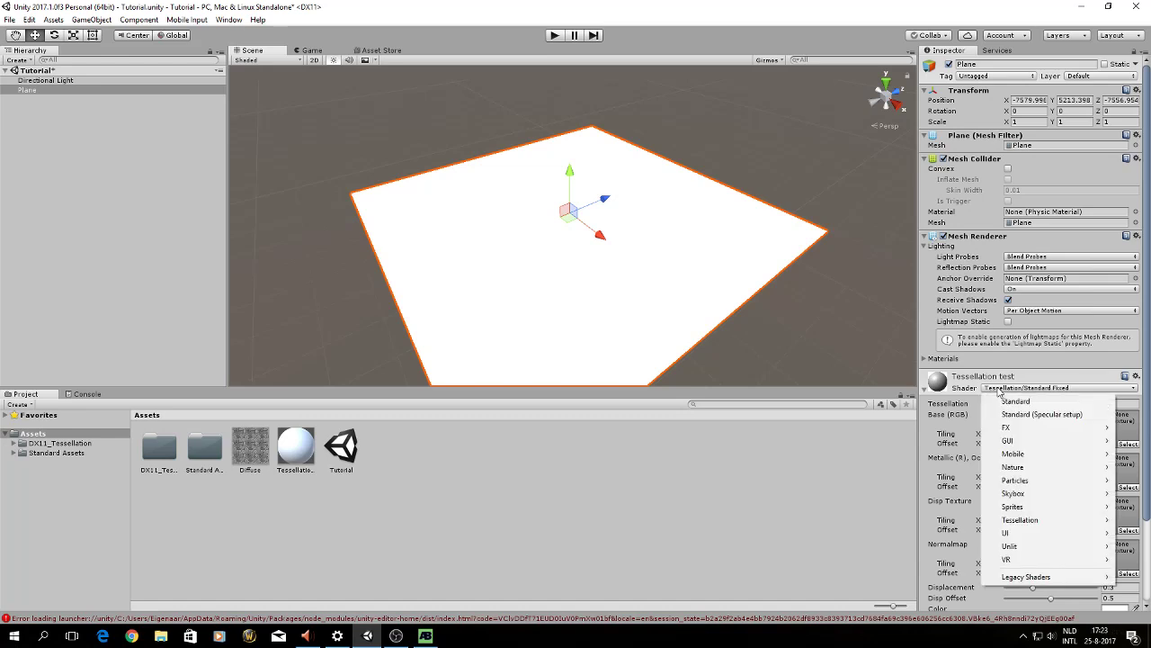
mouse_move(1028, 521)
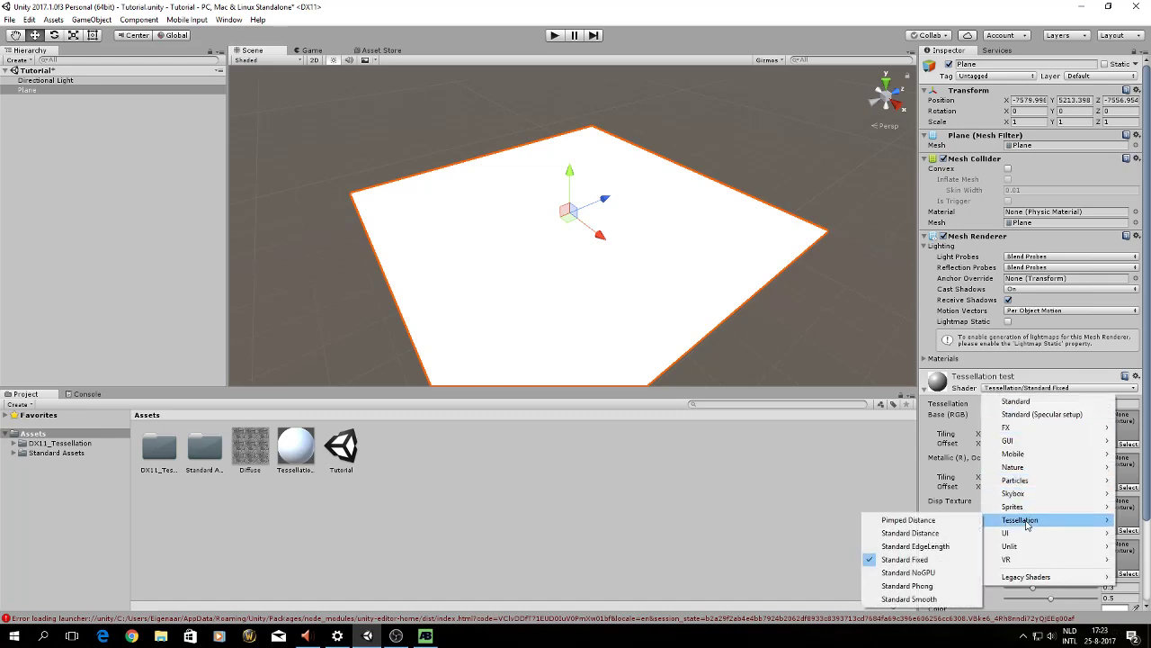
left_click(681, 349)
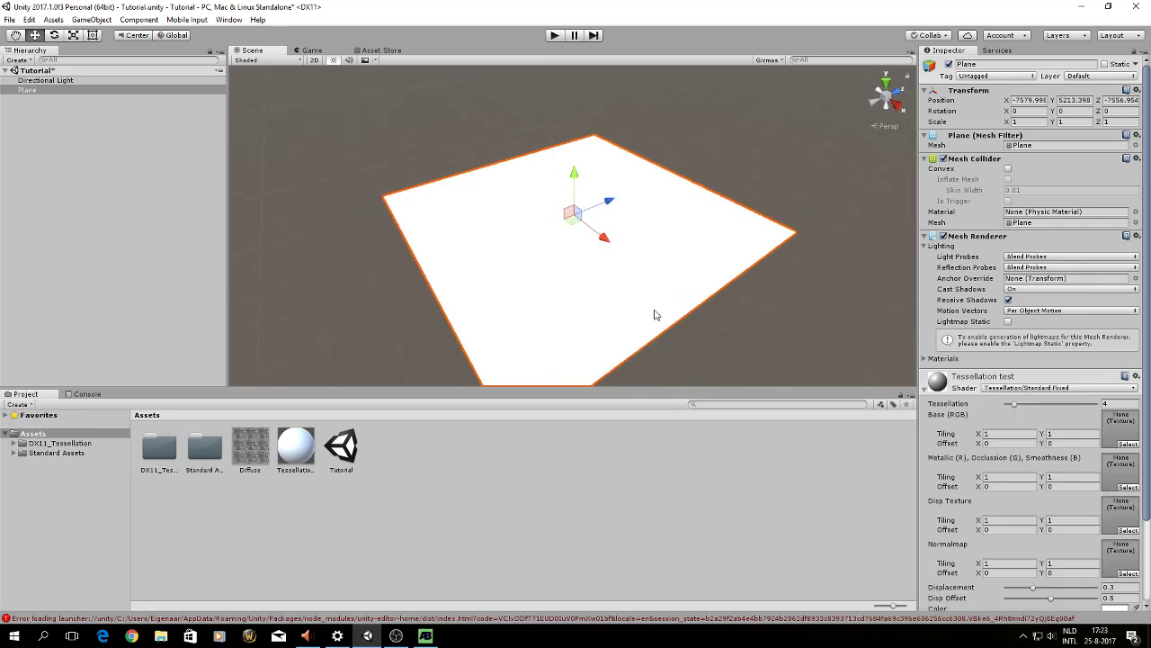
Assign the Diffuse texture to the Base (RGB) slot of the plane's Tessellation test material.
scroll(957, 440, "down", 2)
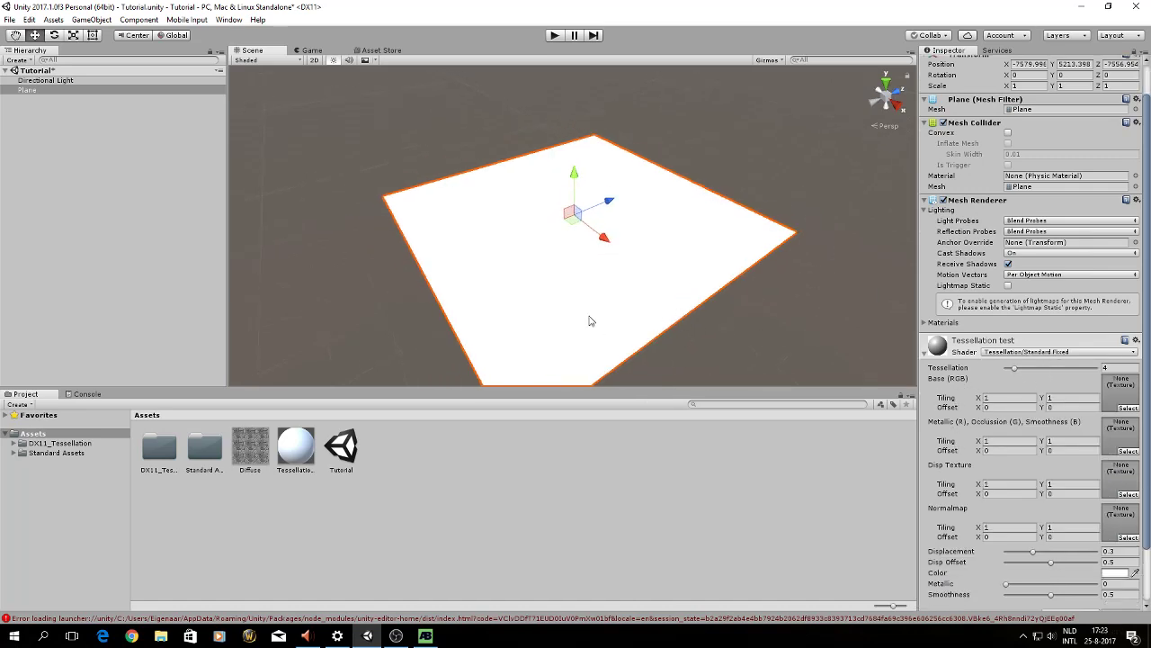
scroll(590, 321, "up", 3)
mouse_move(591, 318)
left_mouse_down()
mouse_move(606, 293)
mouse_move(607, 316)
left_mouse_up()
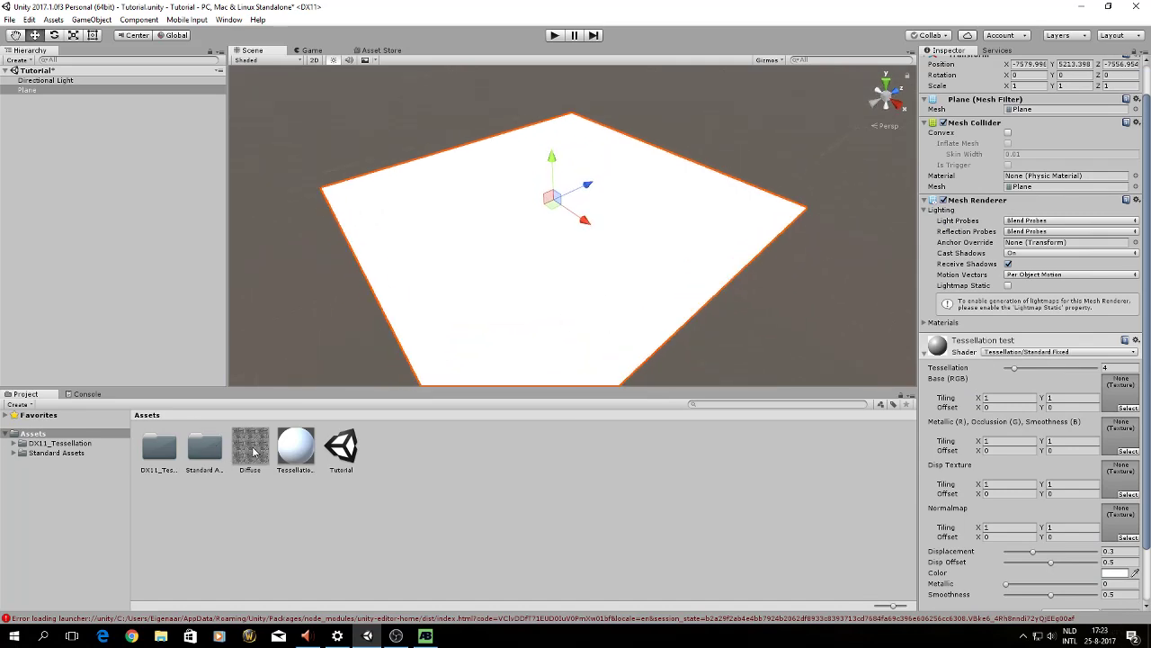
left_click_drag(253, 454, 1118, 398)
scroll(599, 236, "up", 8)
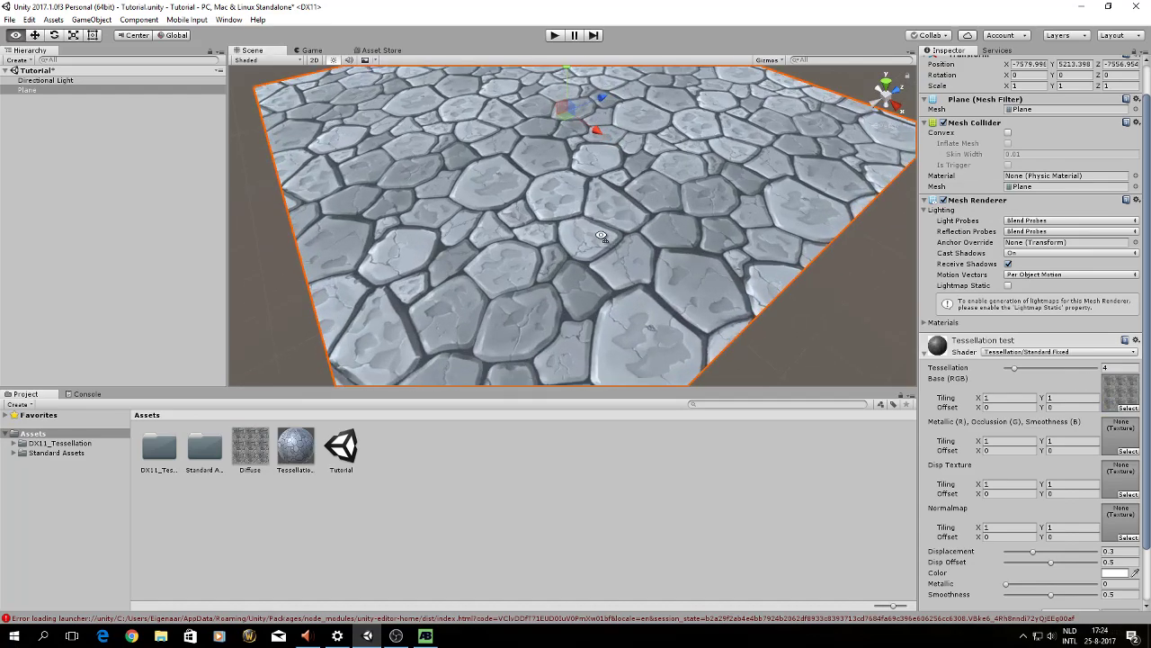
scroll(665, 218, "down", 3)
left_click_drag(666, 219, 542, 263)
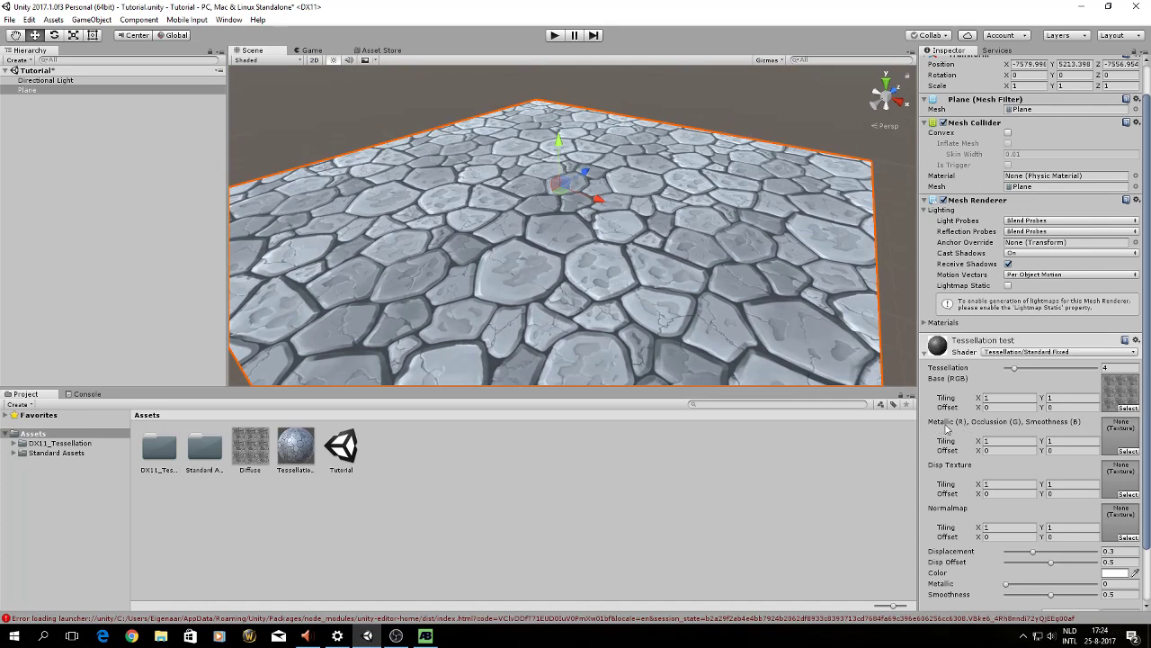
left_click_drag(600, 315, 565, 216)
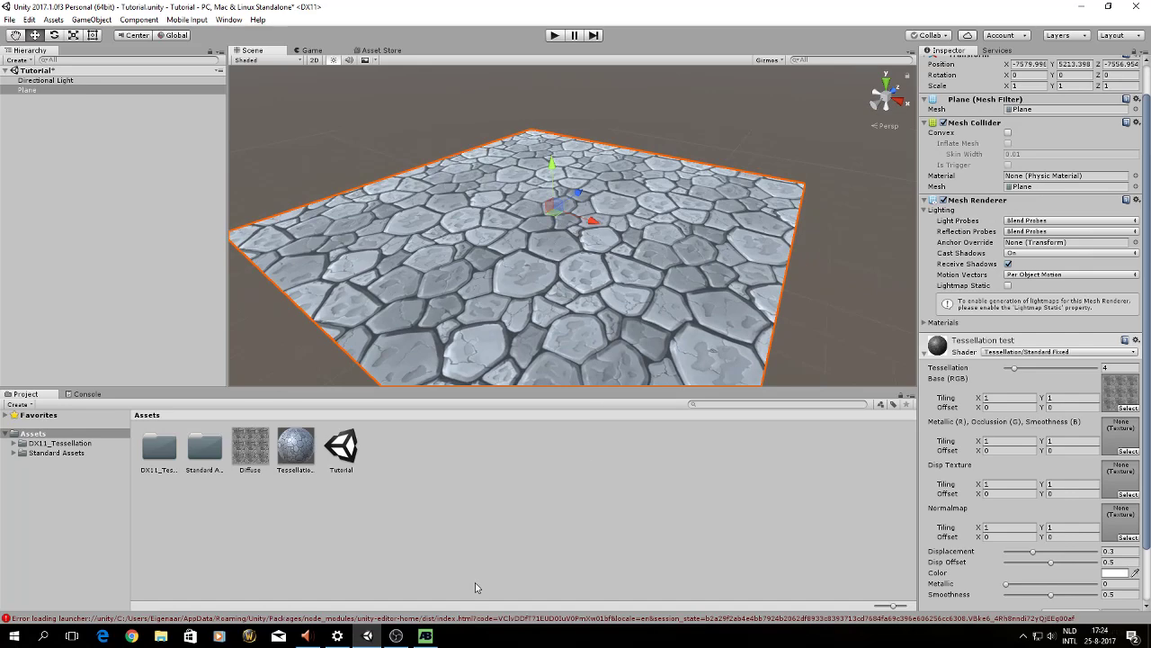
Switch to AwesomeBump and examine the default checkered cube in the 3D preview.
left_click(426, 636)
left_click_drag(583, 383, 527, 391)
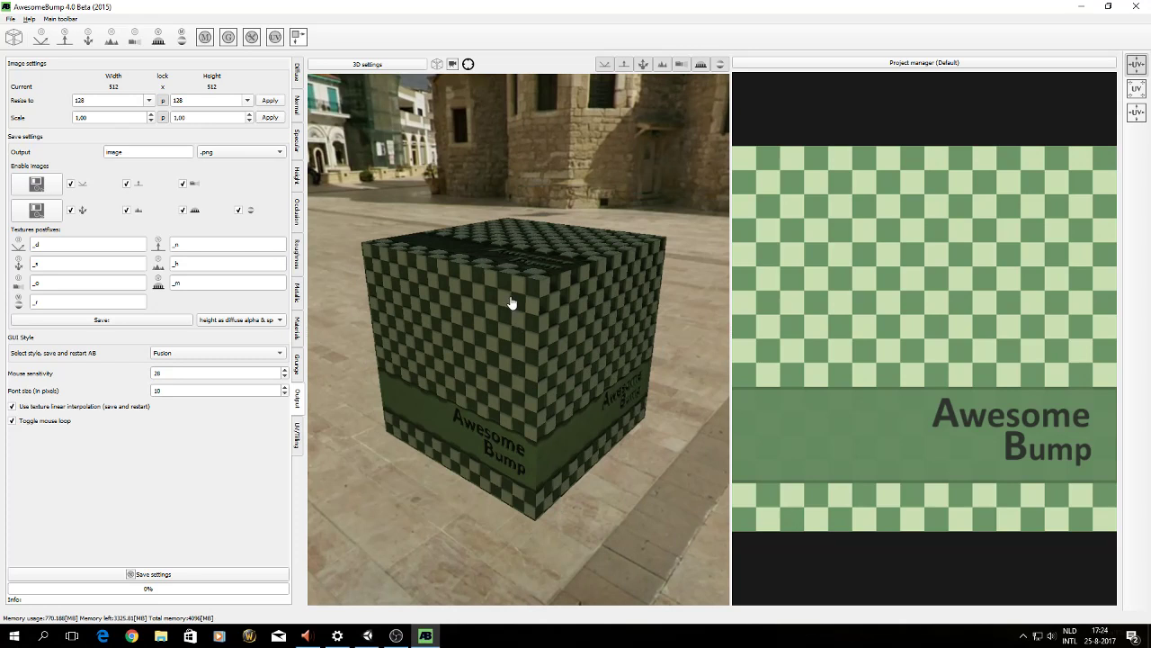
left_click_drag(507, 265, 514, 321)
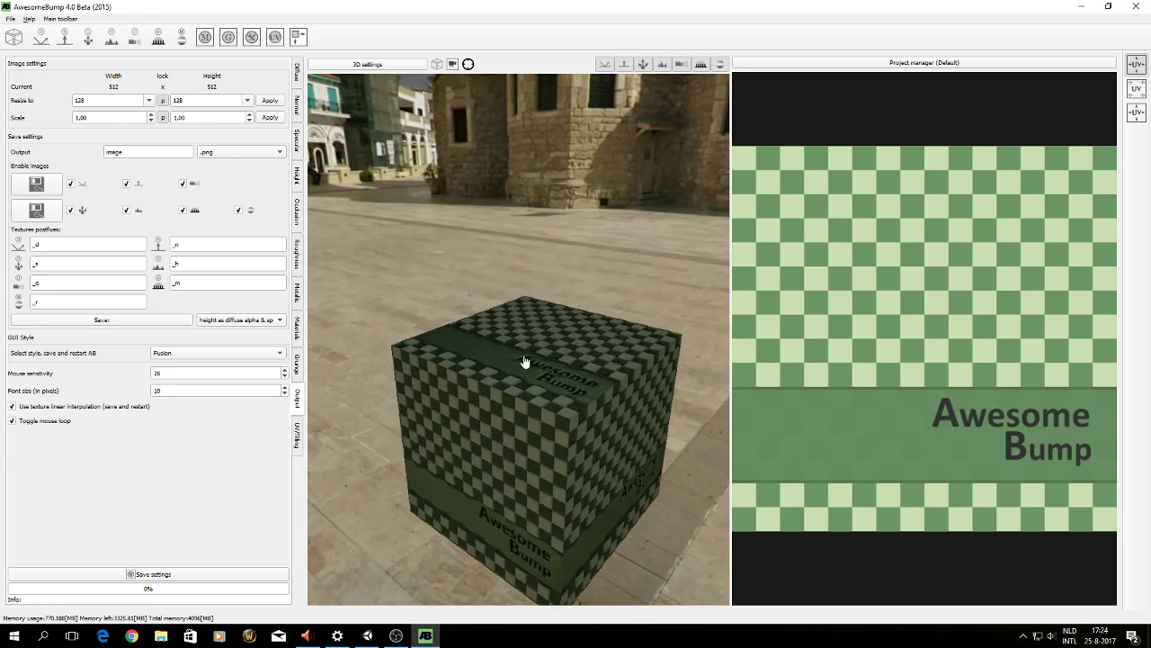
mouse_move(524, 390)
left_mouse_down()
mouse_move(570, 453)
mouse_move(663, 534)
mouse_move(649, 461)
mouse_move(527, 441)
mouse_move(498, 411)
mouse_move(509, 378)
left_mouse_up()
scroll(537, 378, "down", 3)
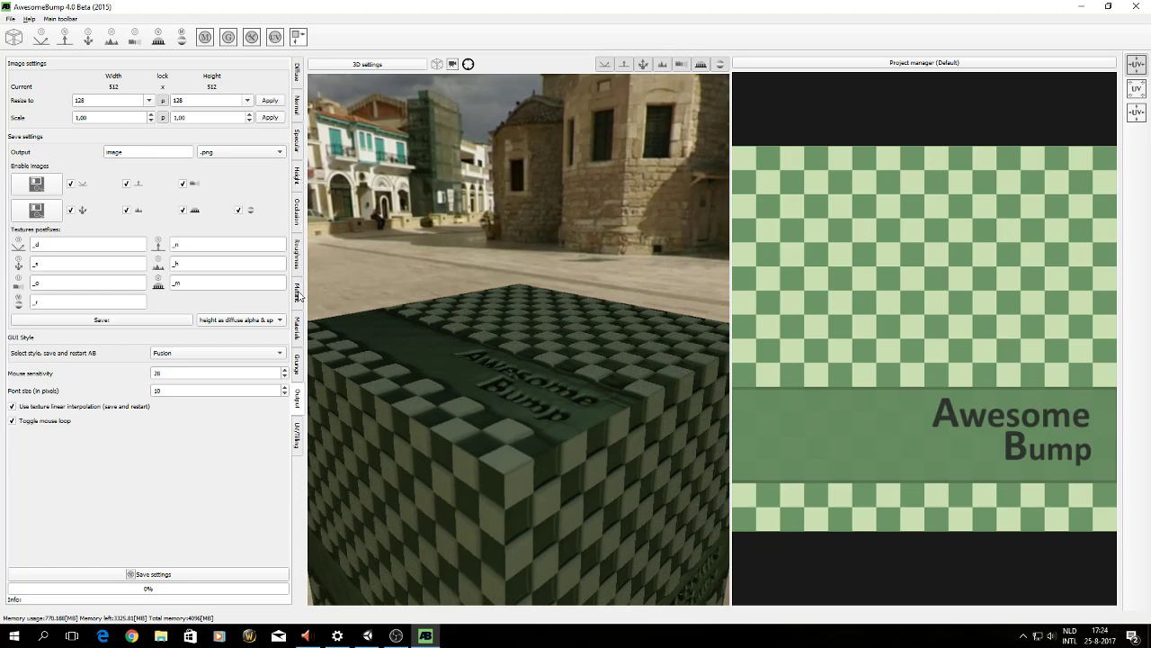
Load the Diffuse JPG from the Unity project's Tutorial Assets folder as the diffuse image.
left_click(298, 81)
left_click_drag(512, 391, 517, 404)
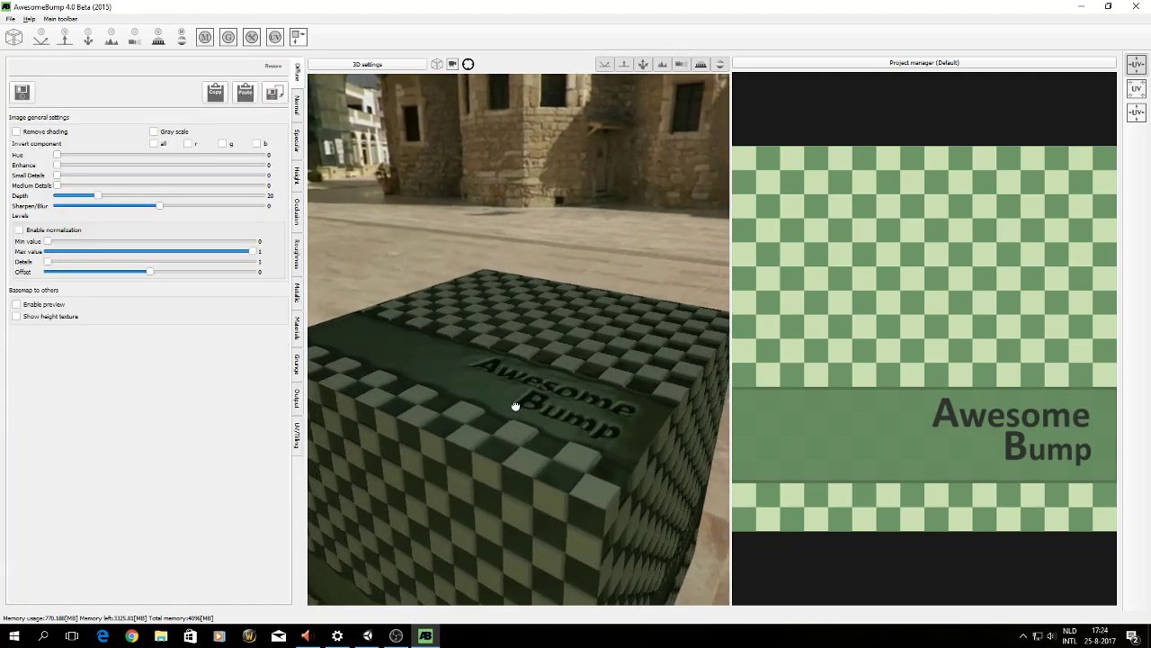
left_click(370, 635)
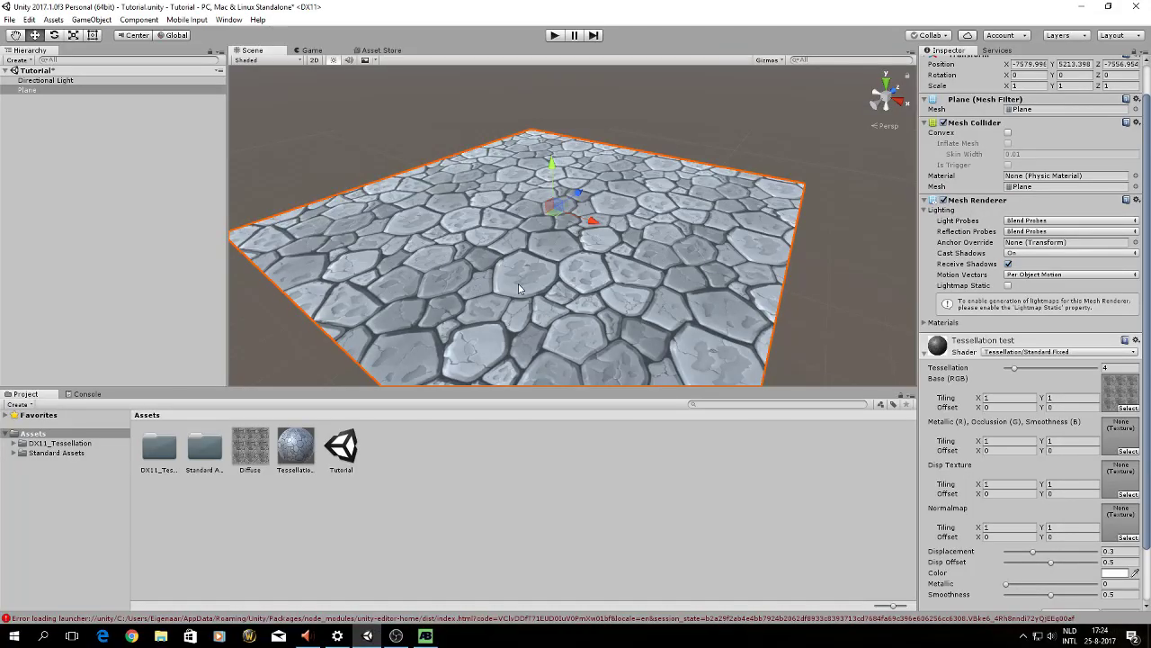
left_click(425, 635)
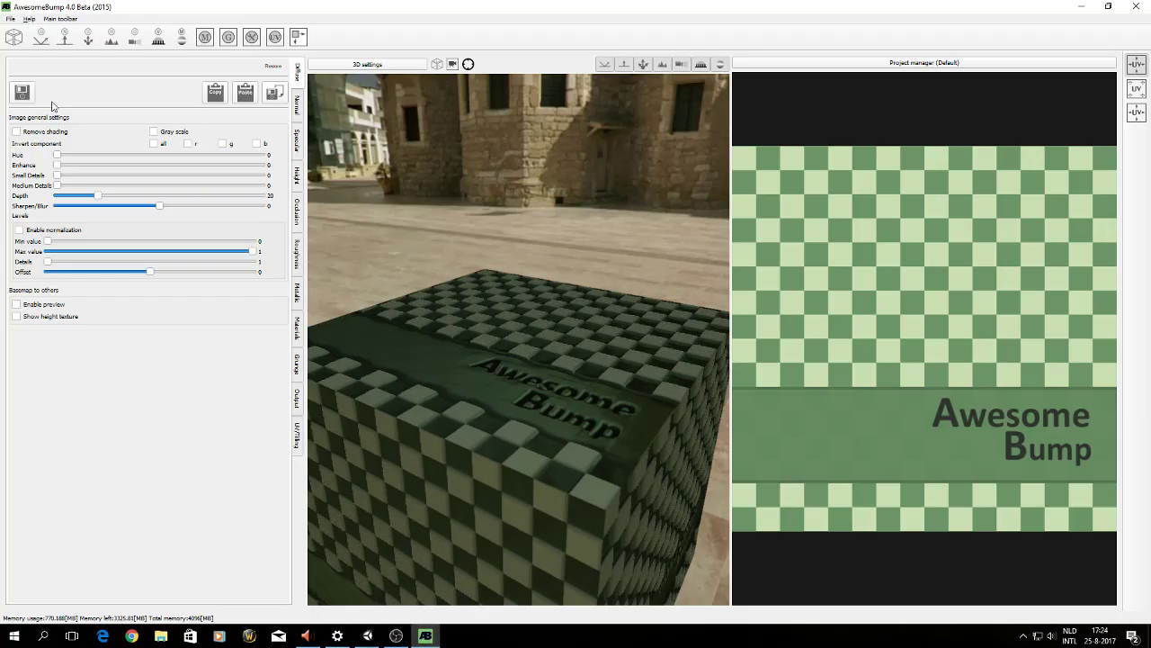
left_click(21, 93)
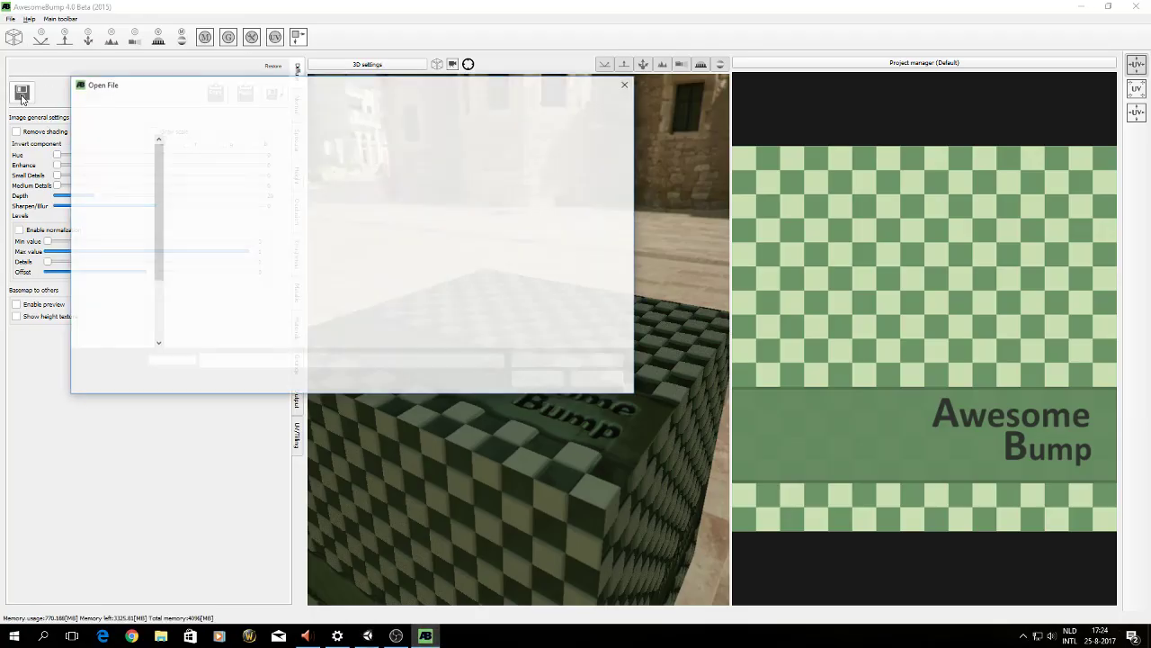
left_click(219, 185)
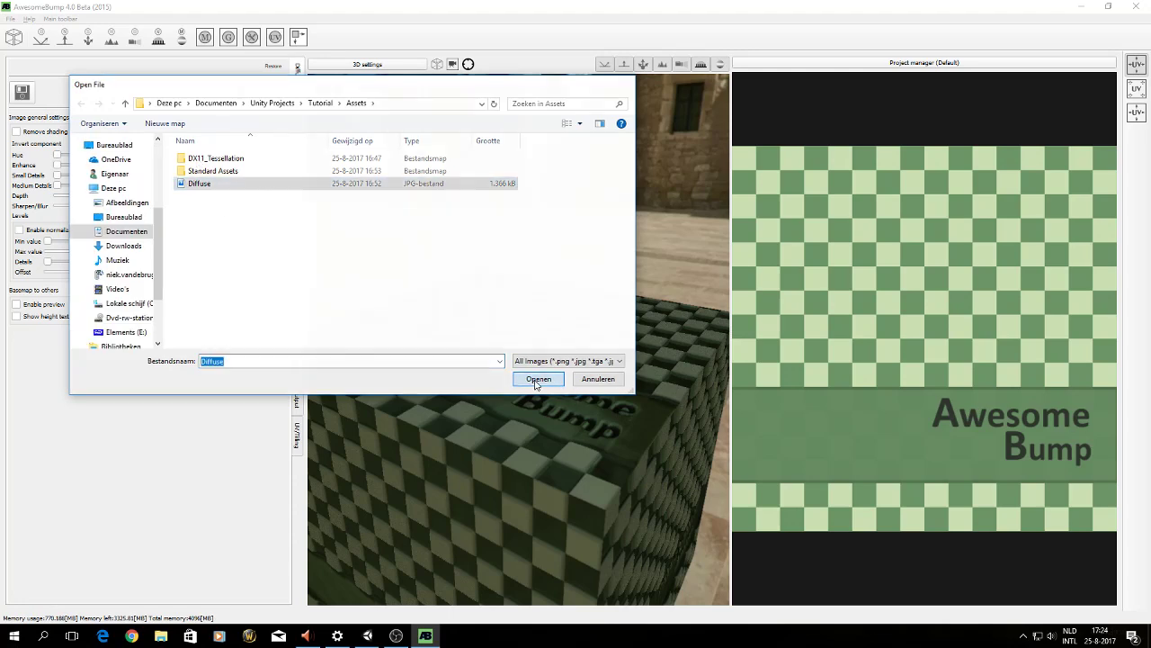
left_click(538, 378)
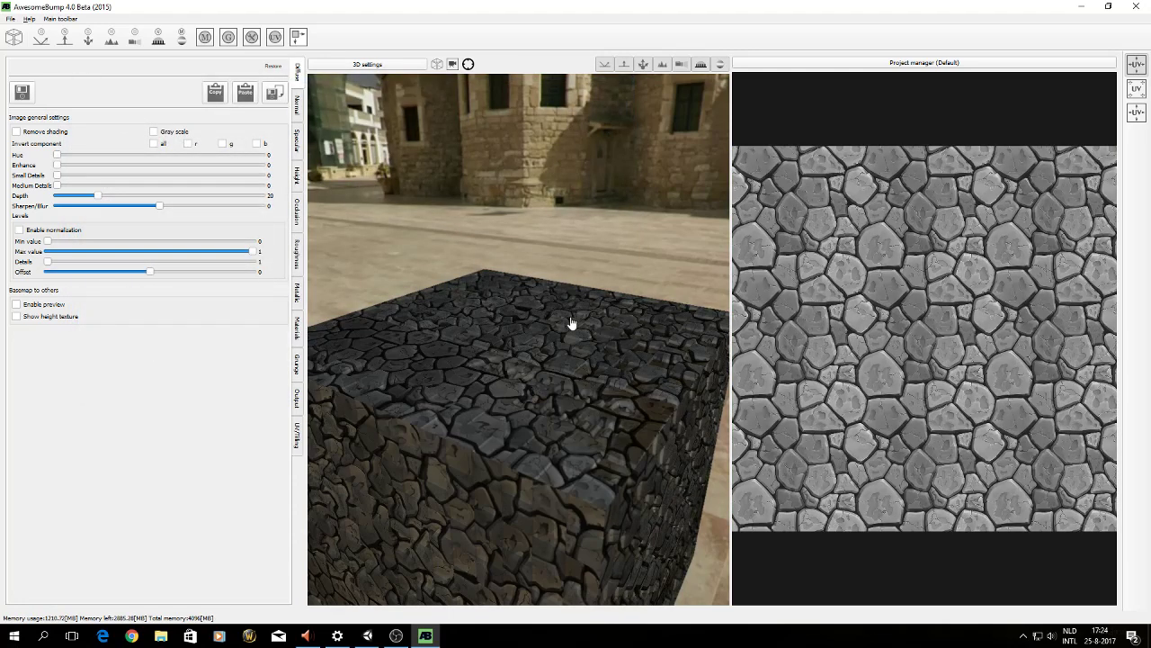
Examine the stone texture on the preview cube and the current normal, height, occlusion and roughness maps.
scroll(589, 352, "up", 5)
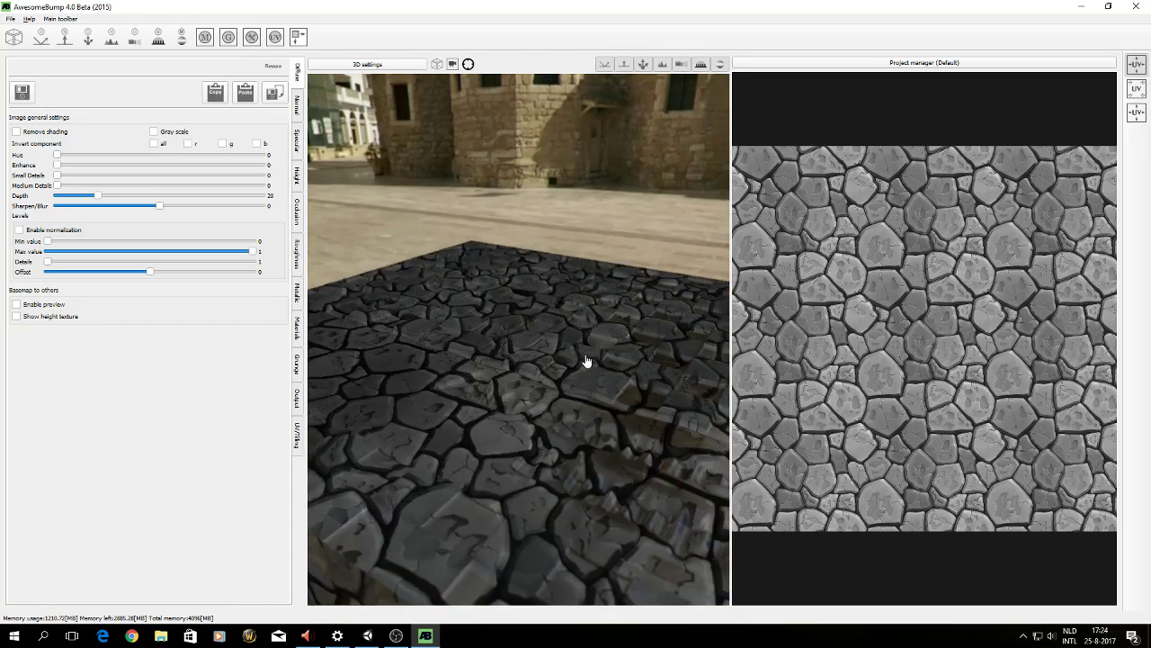
left_click_drag(624, 375, 627, 404)
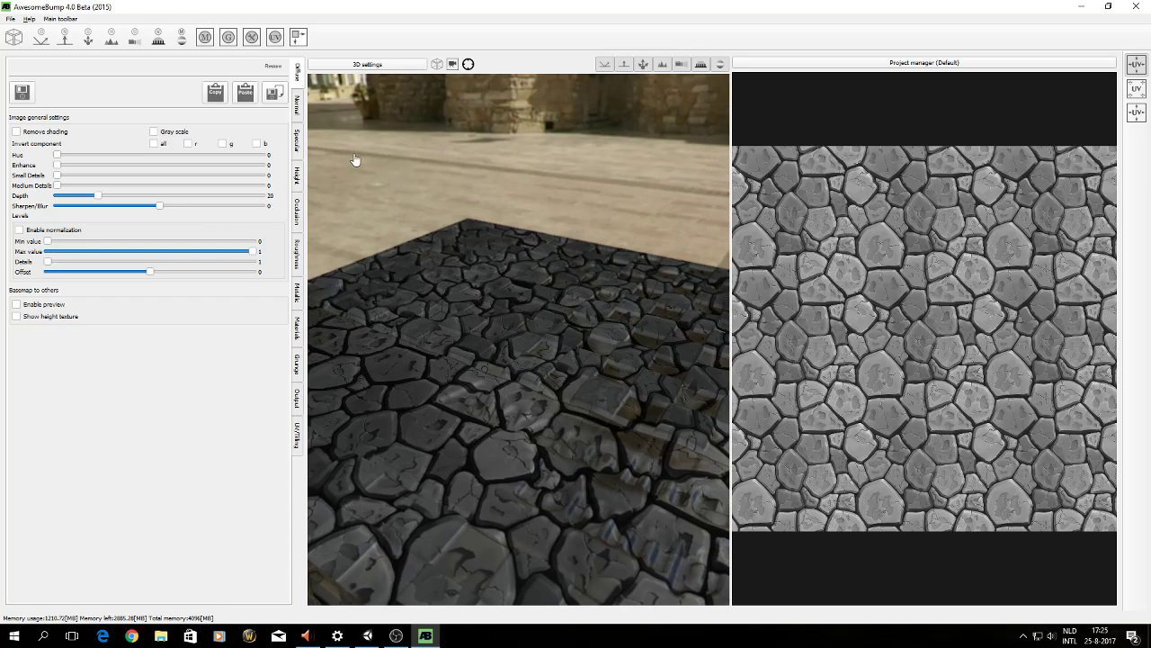
left_click_drag(539, 435, 463, 491)
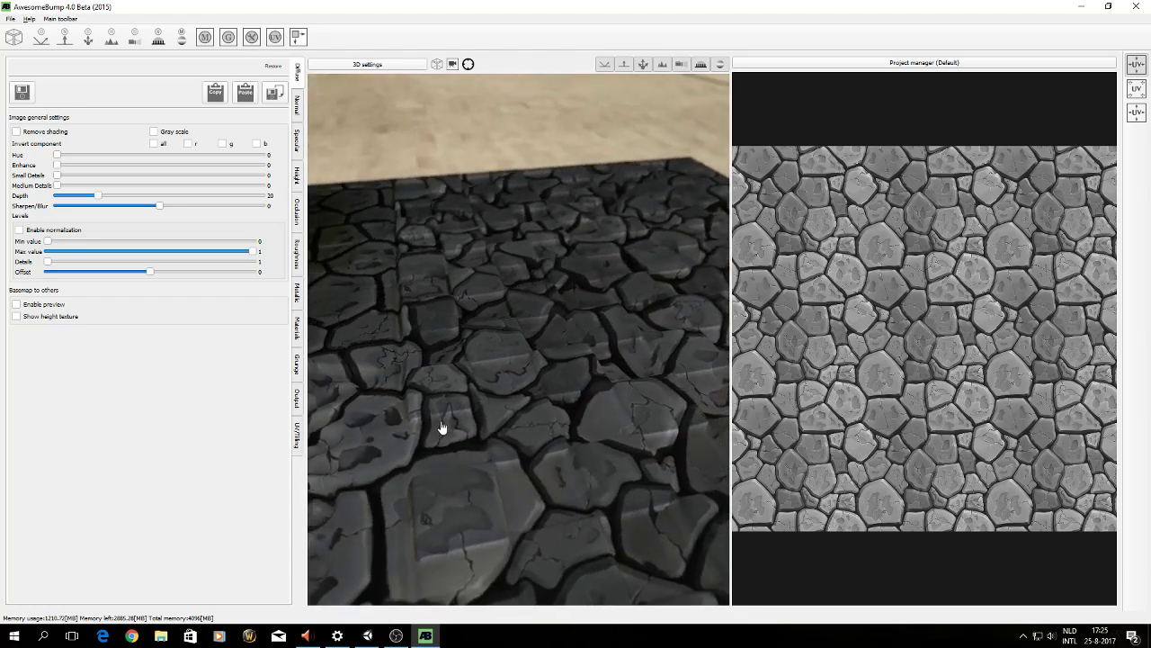
left_click_drag(441, 426, 471, 385)
left_click(300, 115)
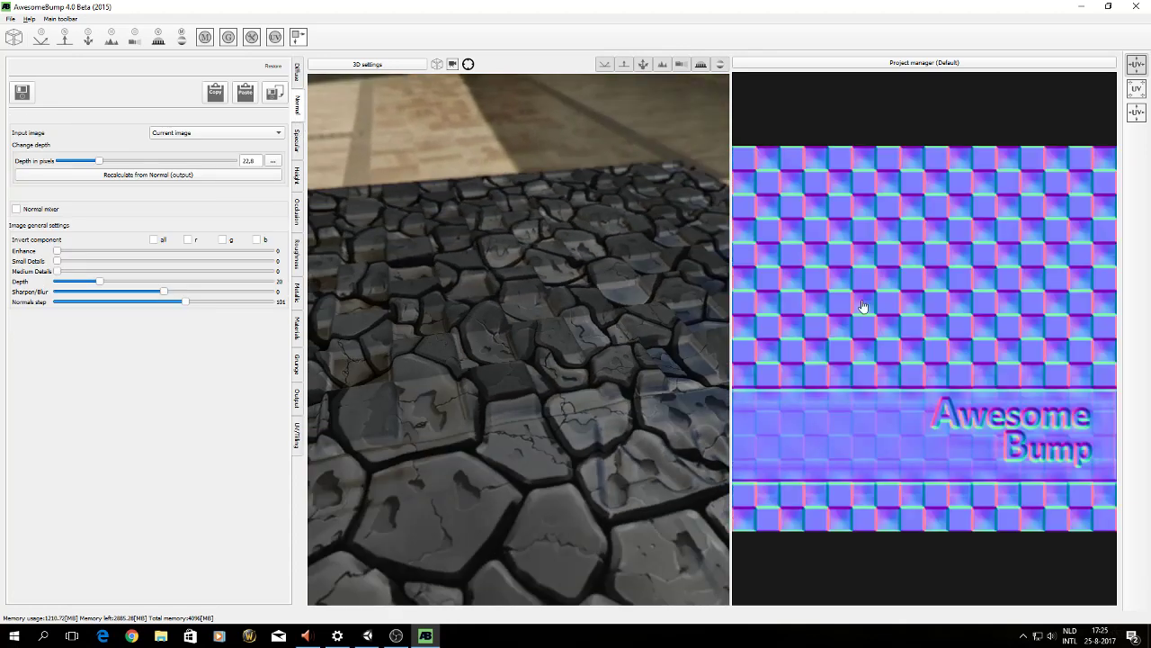
left_click(297, 178)
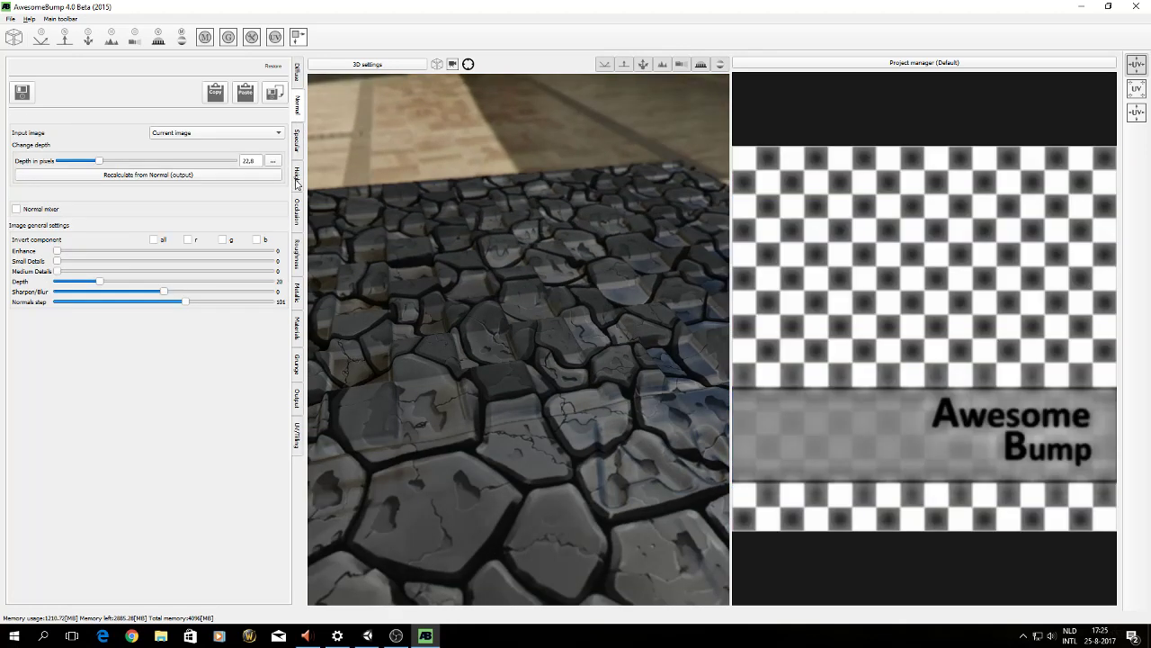
left_click(299, 227)
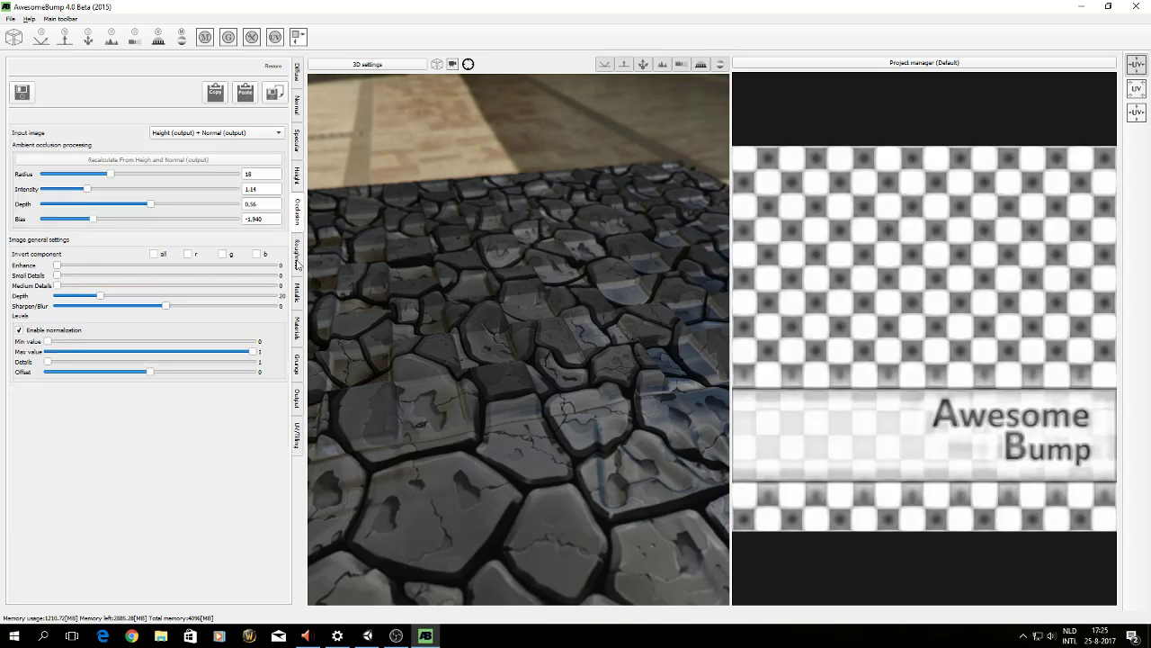
left_click(298, 256)
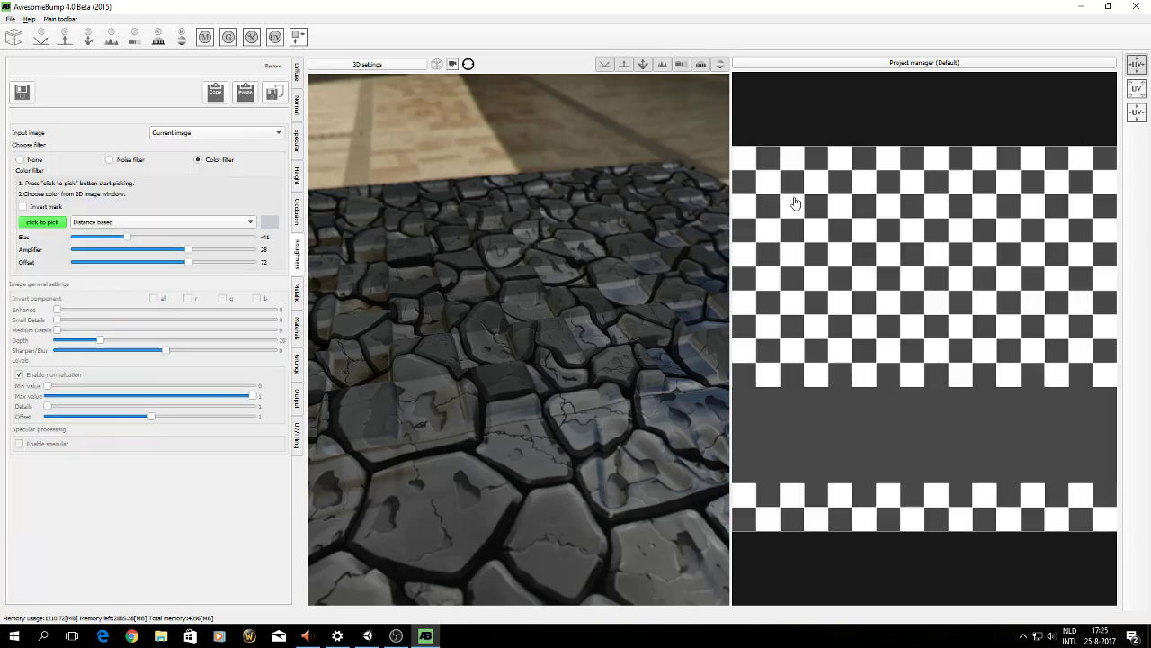
scroll(506, 378, "down", 10)
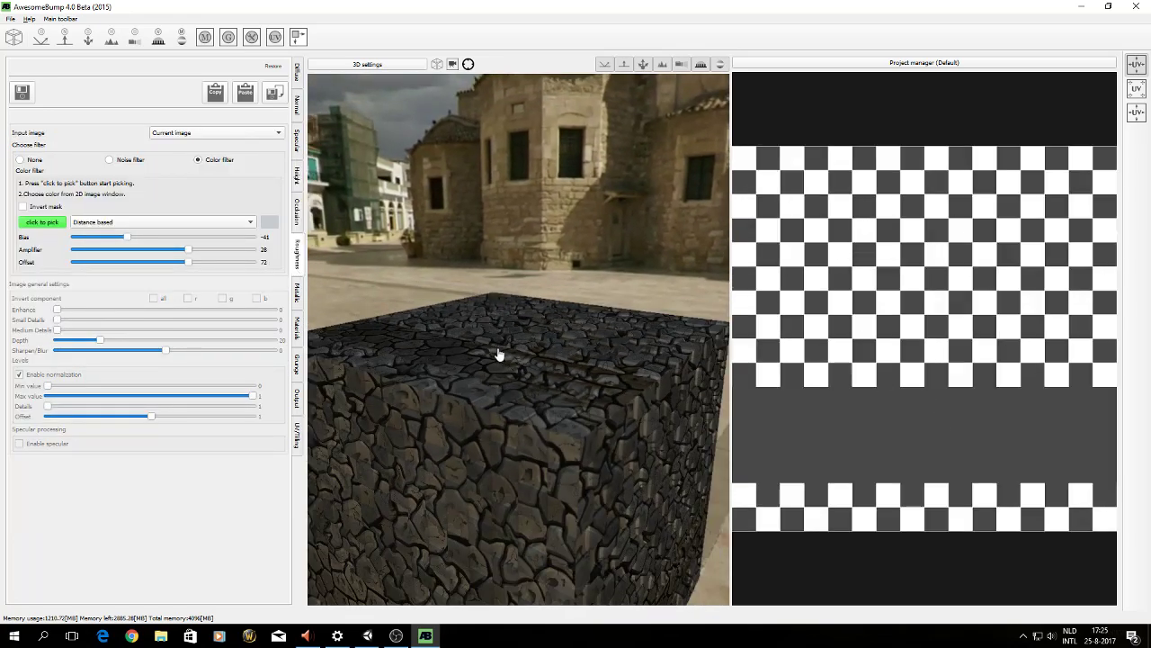
scroll(557, 455, "up", 10)
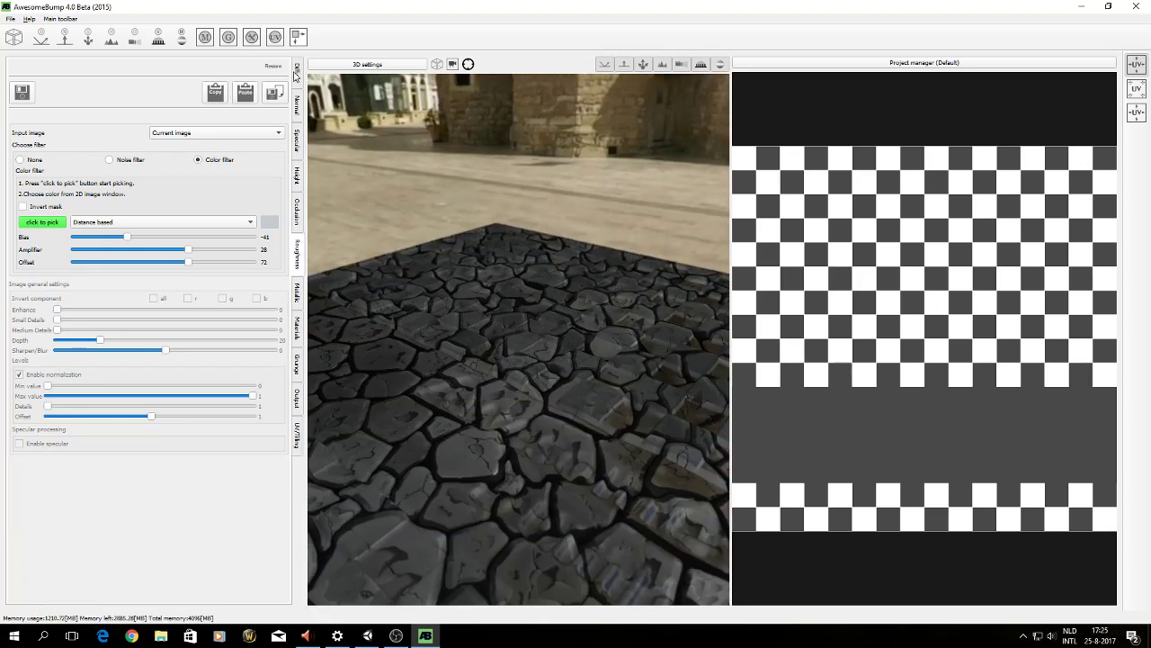
Enable gray scale and the base map preview for the diffuse image, and convert it to normal and height maps.
left_click(296, 75)
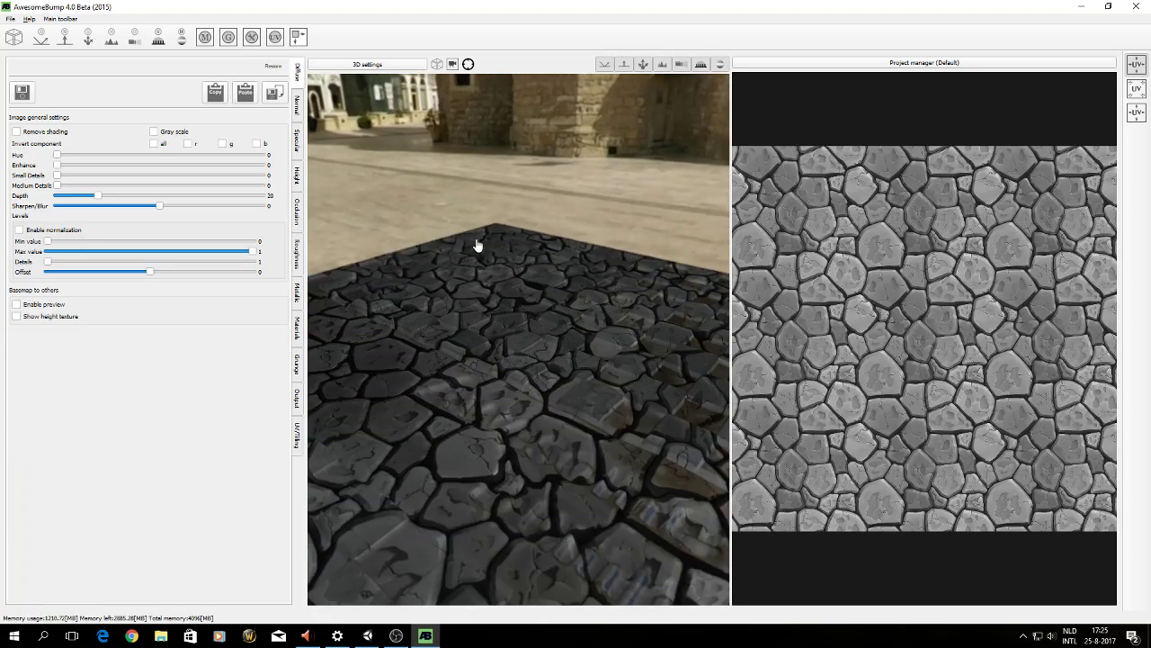
left_click(370, 636)
left_click(425, 636)
left_click(155, 132)
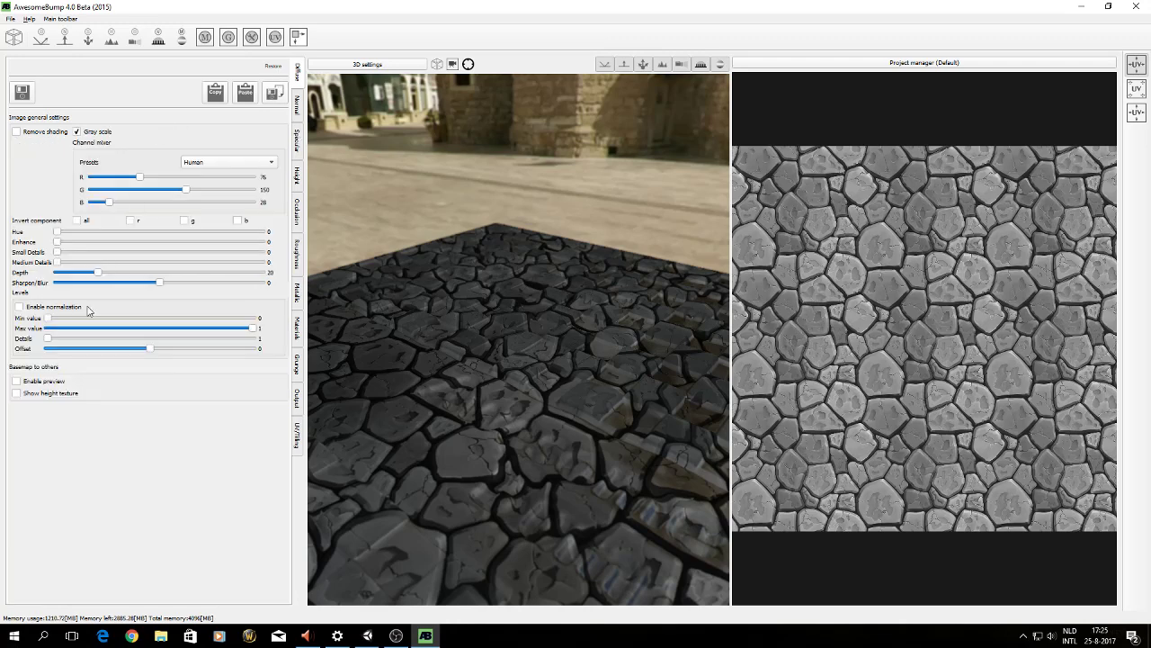
left_click(17, 382)
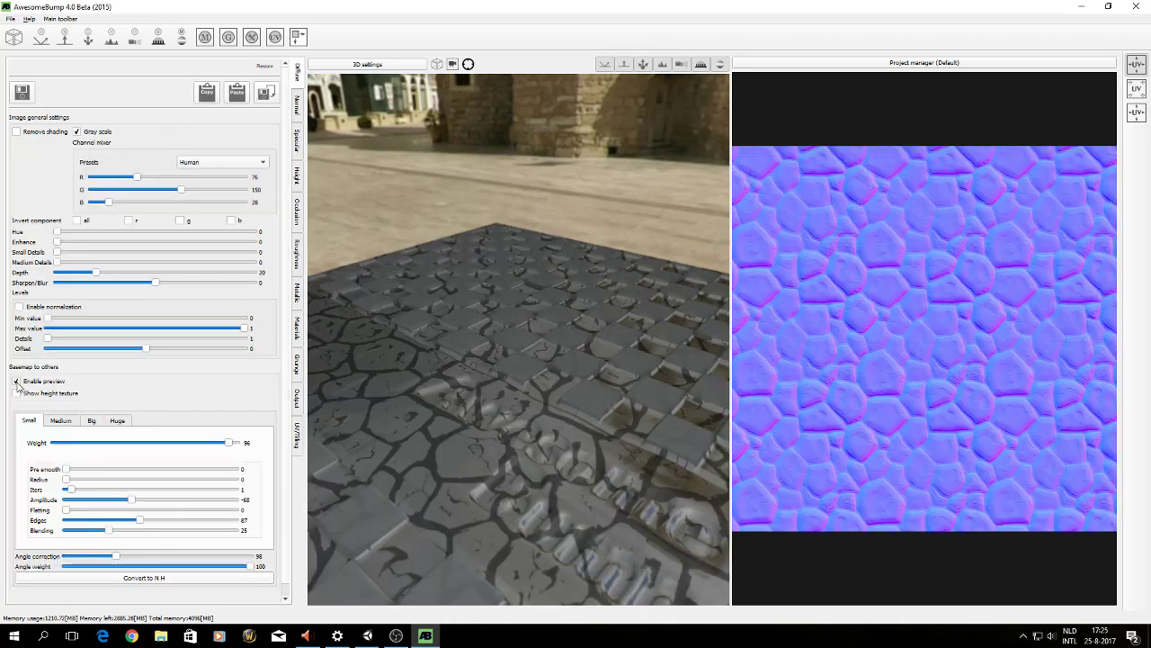
left_click(139, 578)
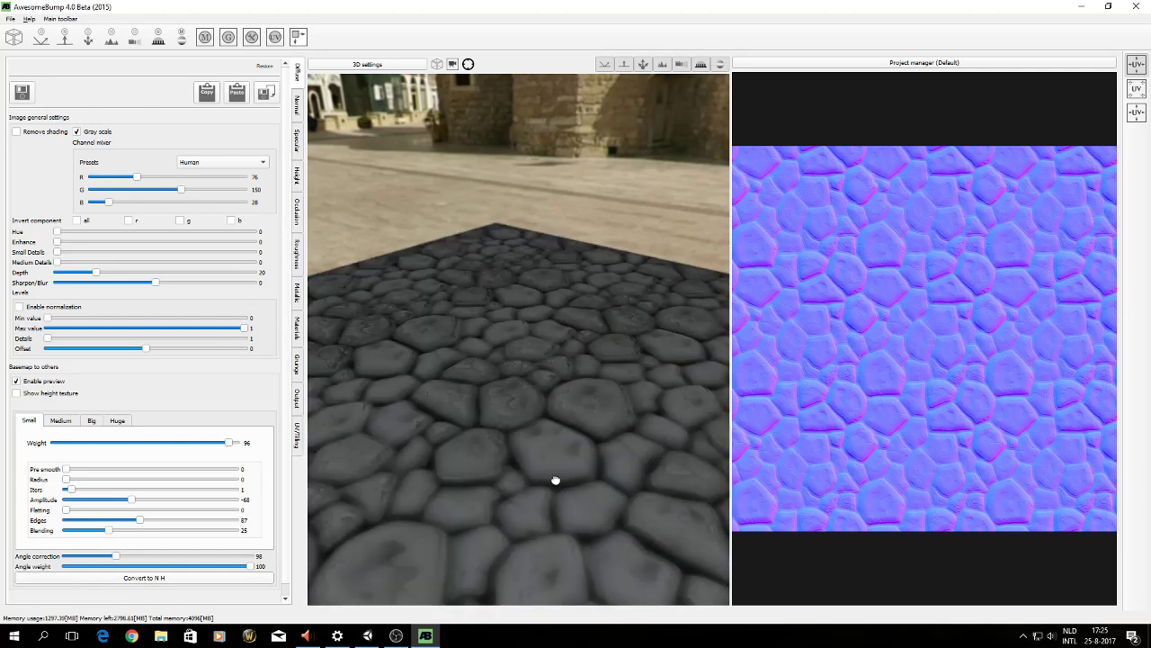
left_click_drag(555, 481, 399, 450)
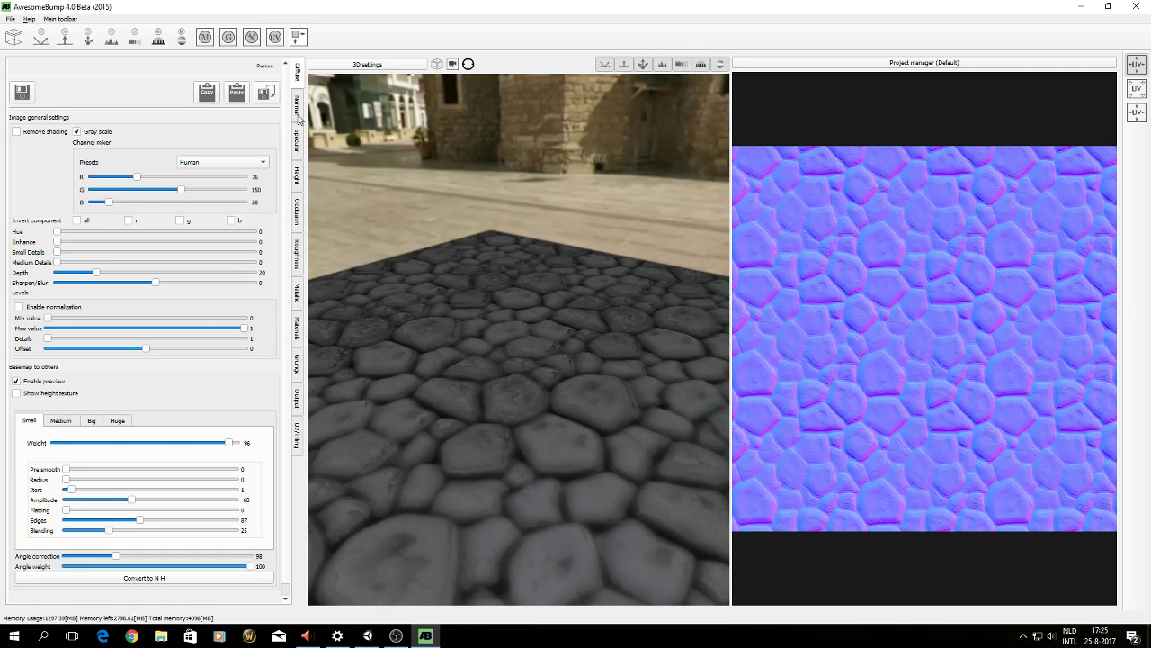
Turn off gray scale and the base map preview for the diffuse image, and check the material's texture slots in Unity.
left_click(76, 132)
left_click(16, 305)
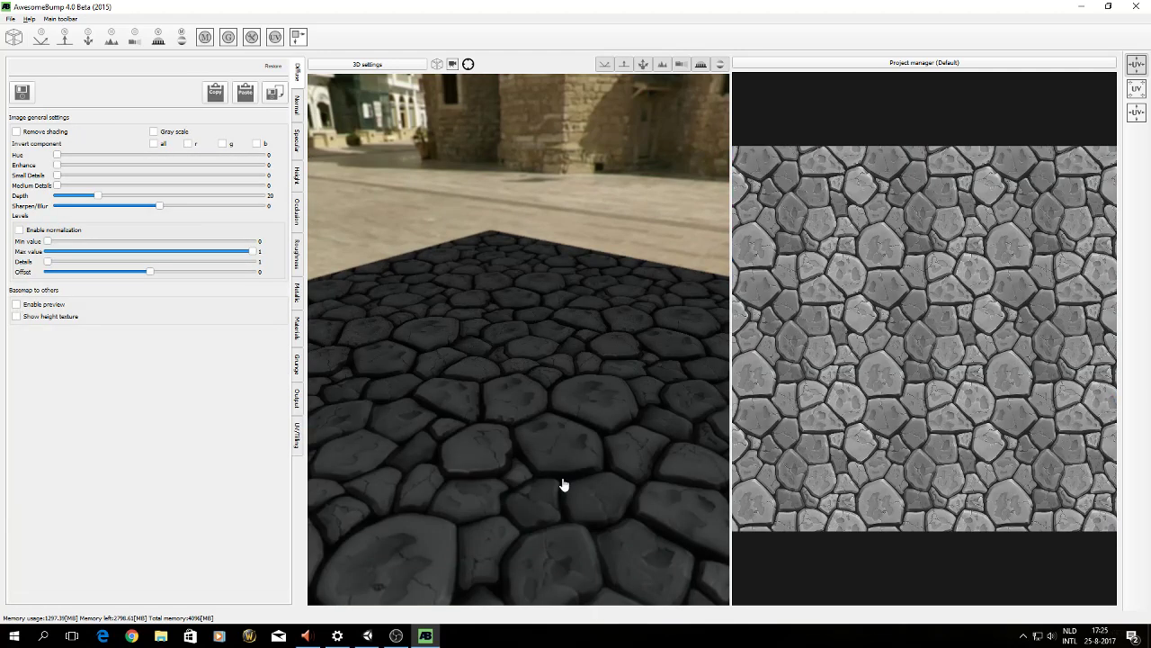
left_click_drag(563, 480, 333, 274)
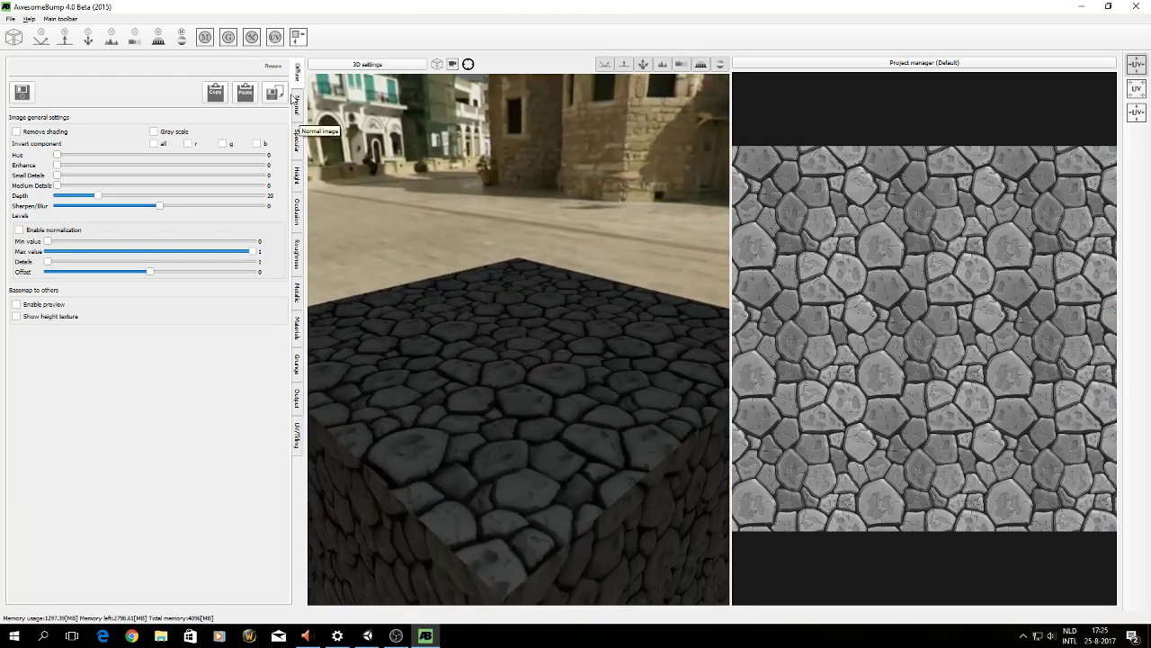
left_click(368, 635)
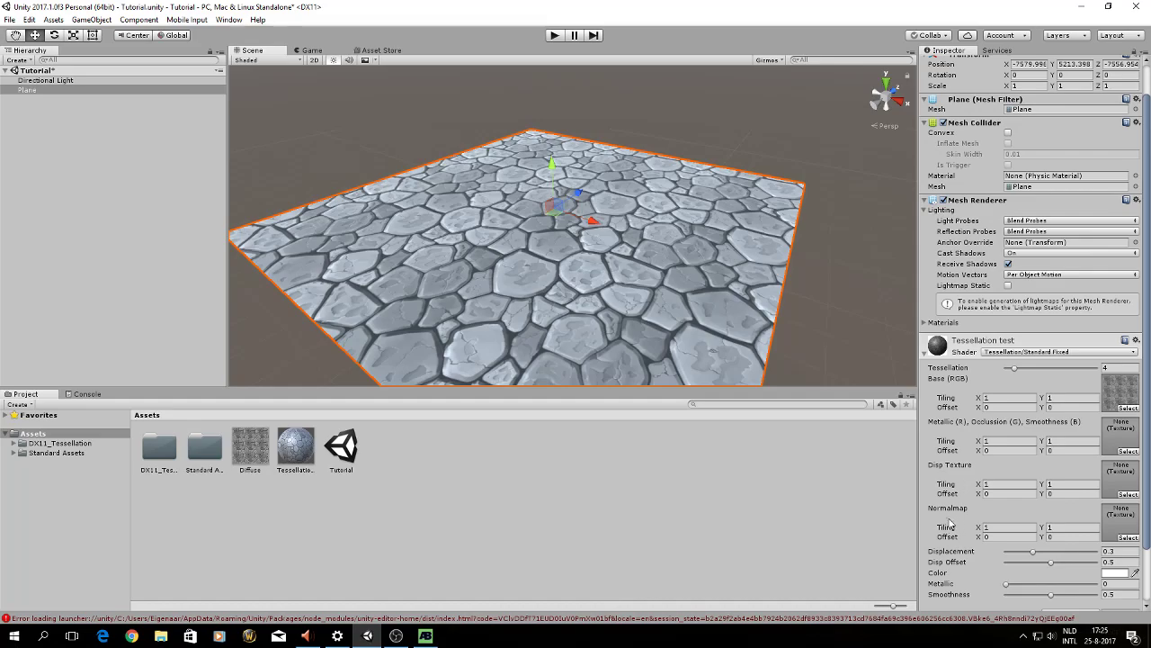
left_click(426, 635)
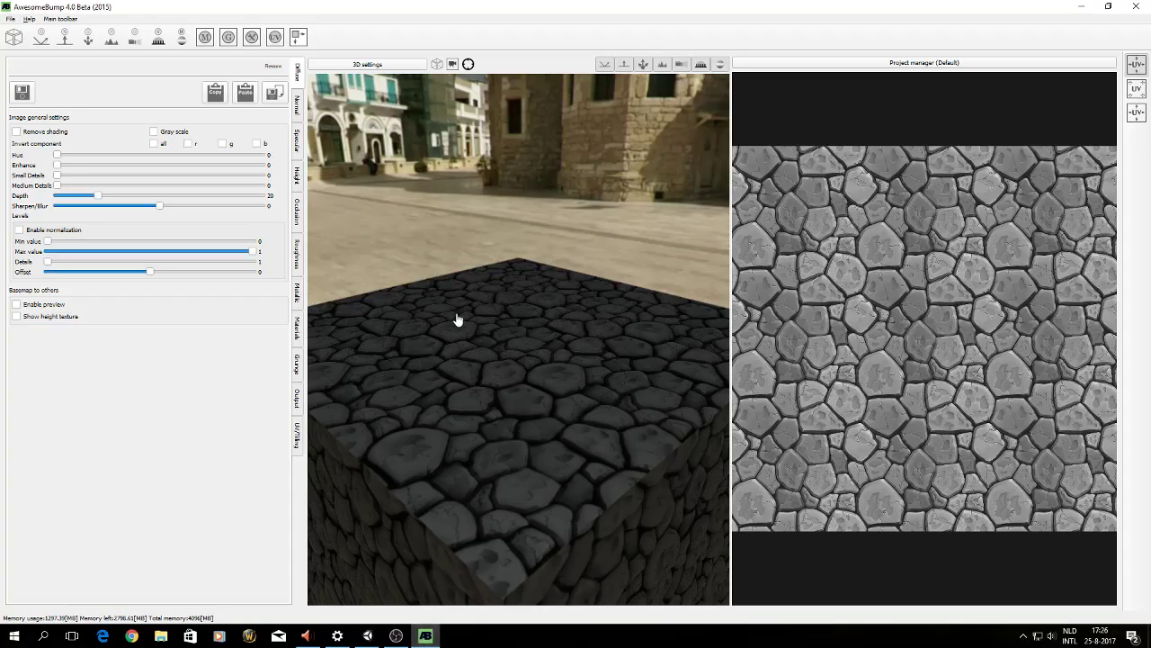
Set the normal map's Sharpen/Blur to 1 and its Normals step to -199.
left_click(299, 112)
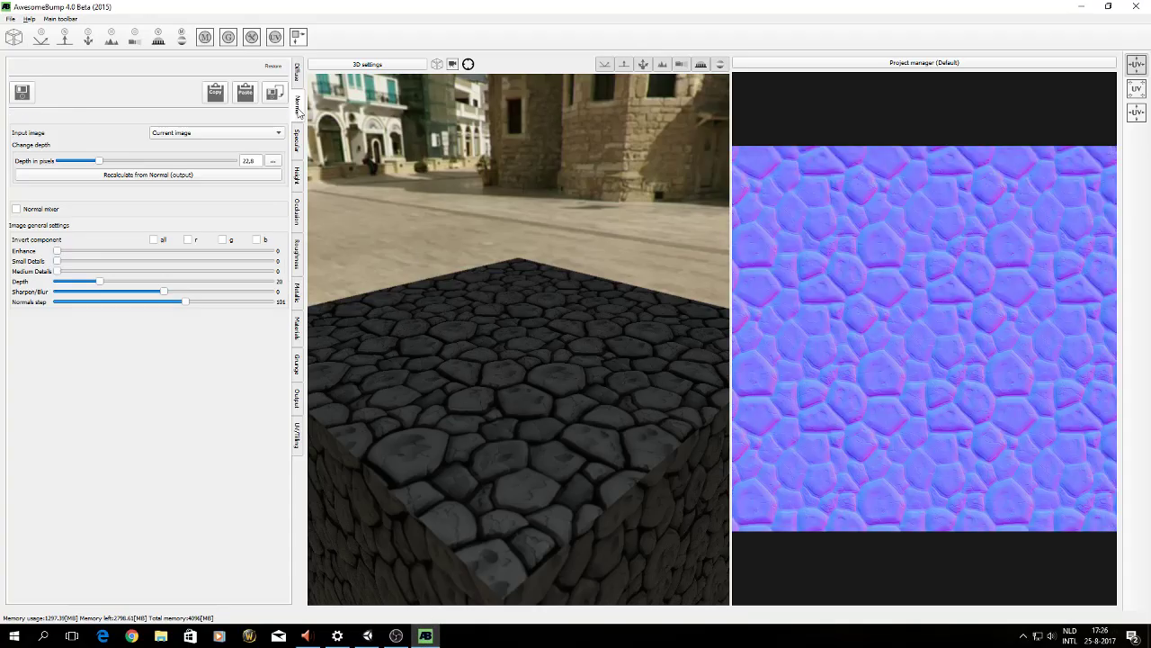
left_click_drag(504, 430, 334, 359)
left_click_drag(519, 379, 545, 390)
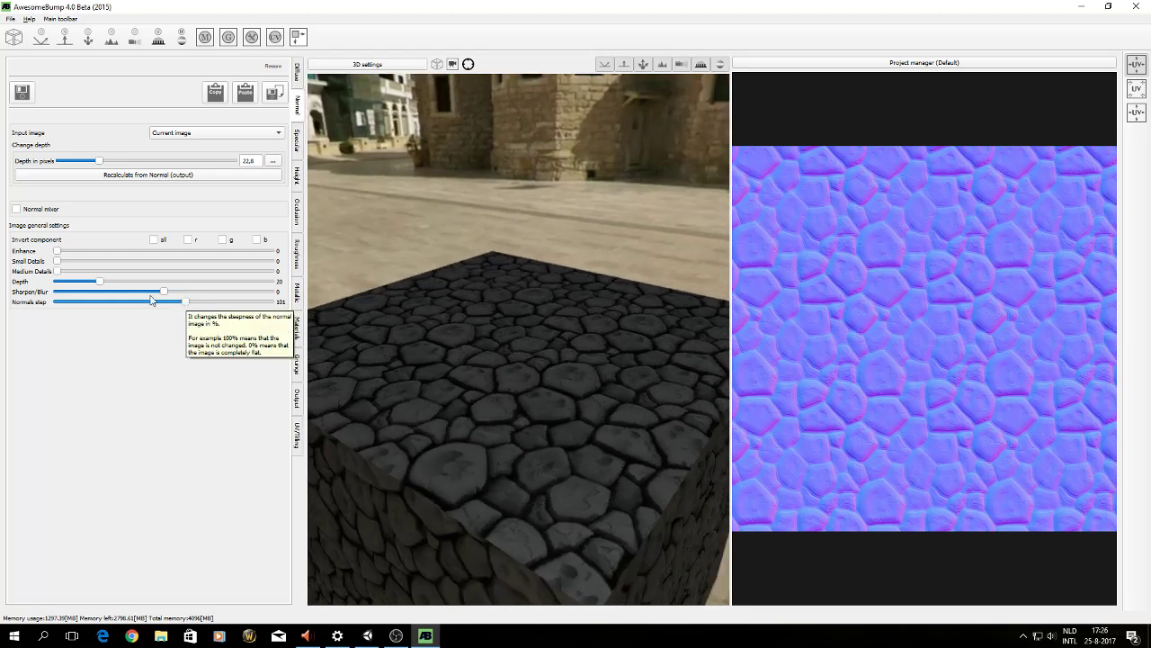
left_click_drag(164, 292, 137, 296)
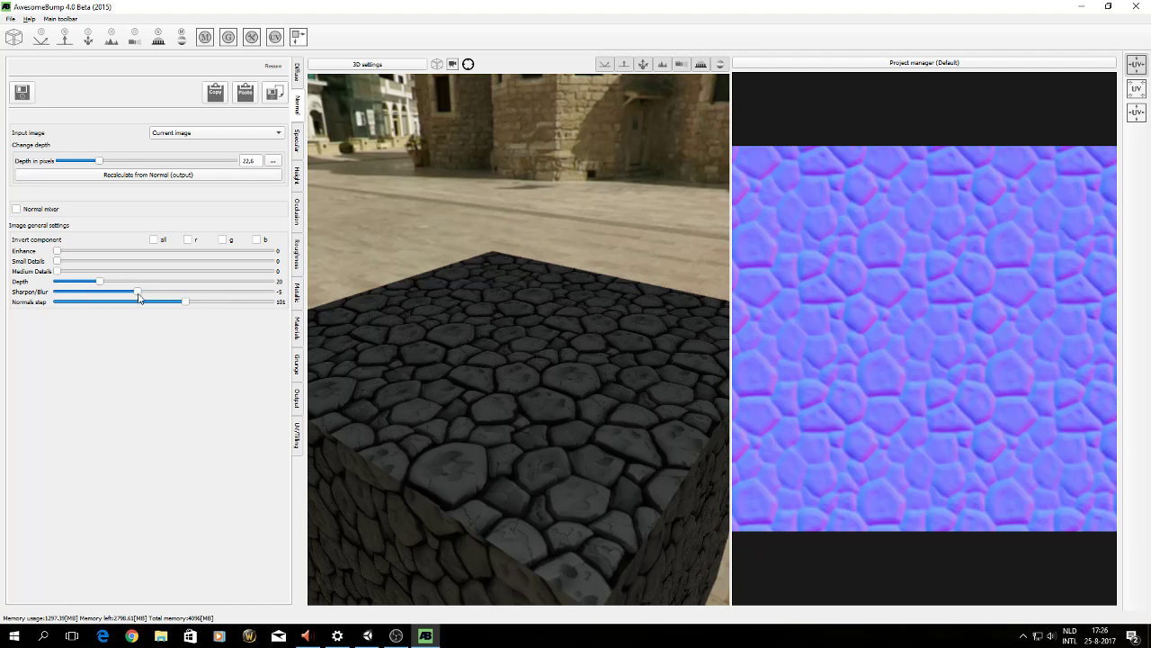
mouse_move(140, 299)
left_mouse_down()
mouse_move(275, 293)
mouse_move(54, 298)
mouse_move(188, 294)
mouse_move(98, 309)
mouse_move(132, 306)
mouse_move(120, 308)
left_mouse_up()
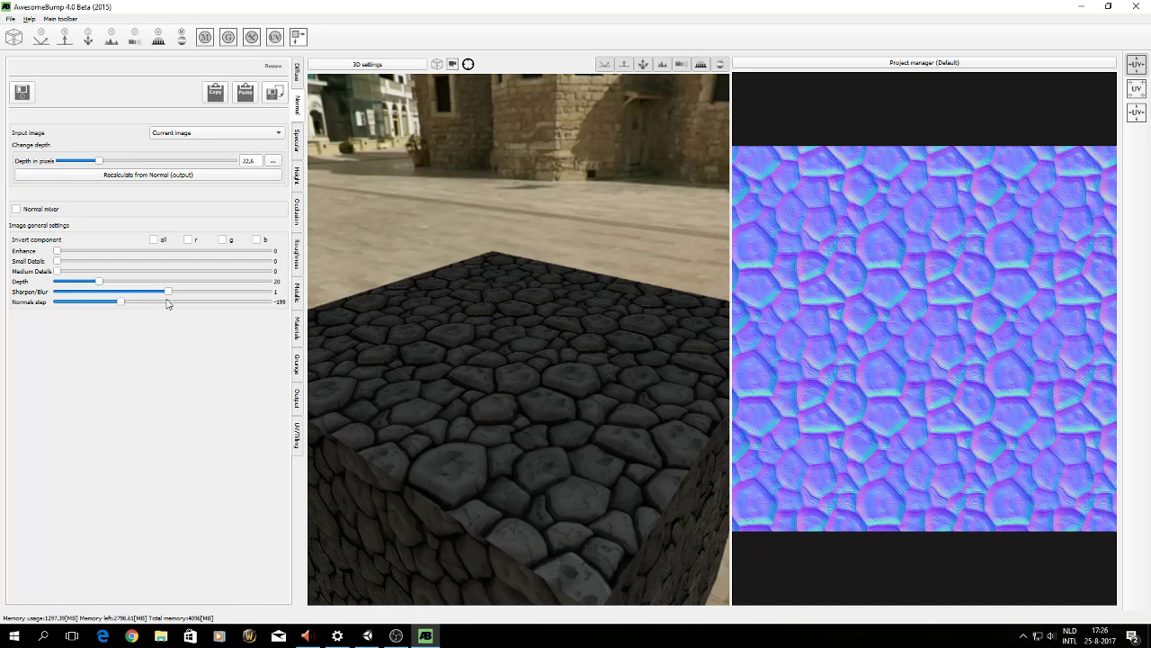
scroll(581, 438, "up", 3)
left_click_drag(581, 438, 389, 387)
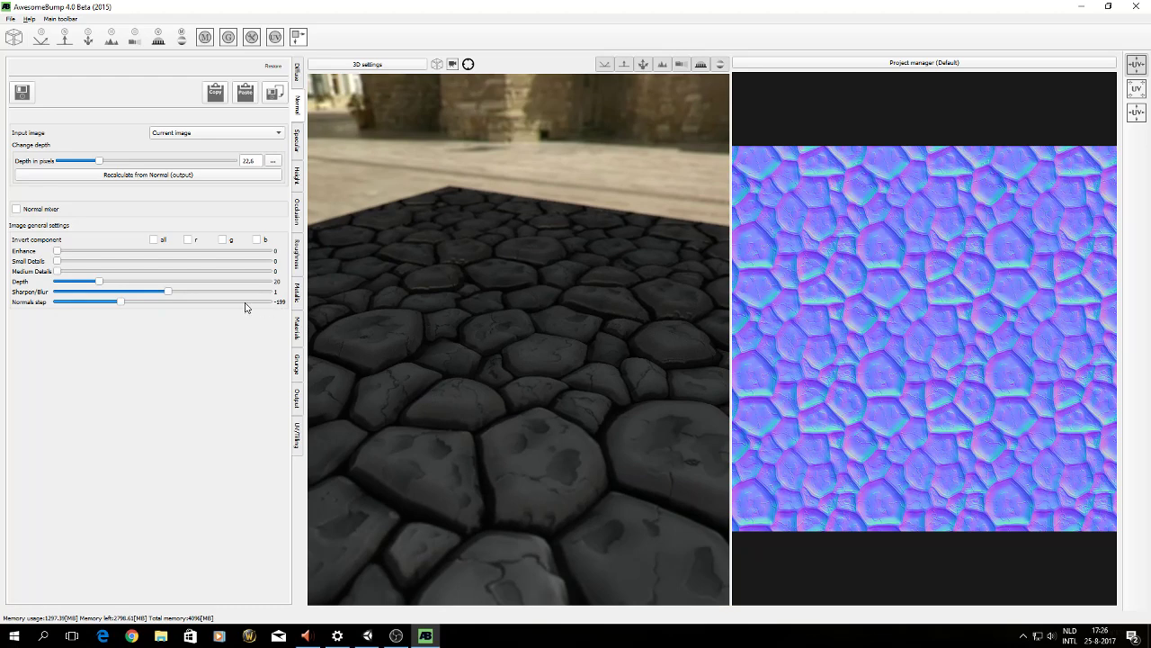
Save the normal map as Normal in the Unity project's Tutorial Assets folder.
left_click(273, 94)
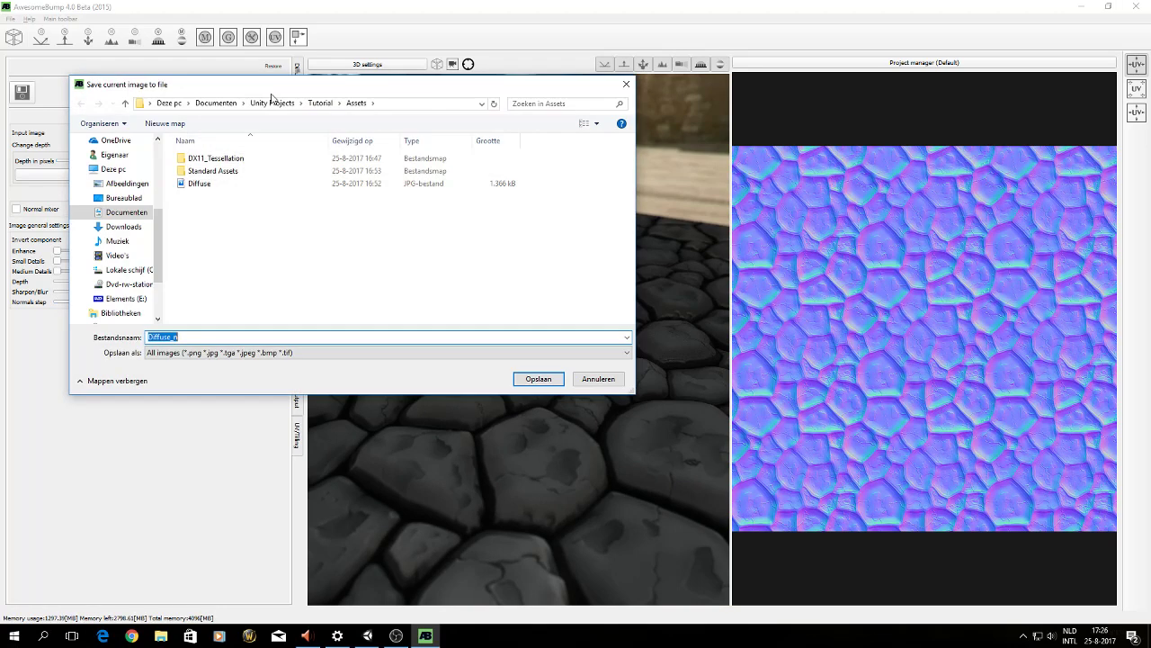
type("Normal")
key("Return")
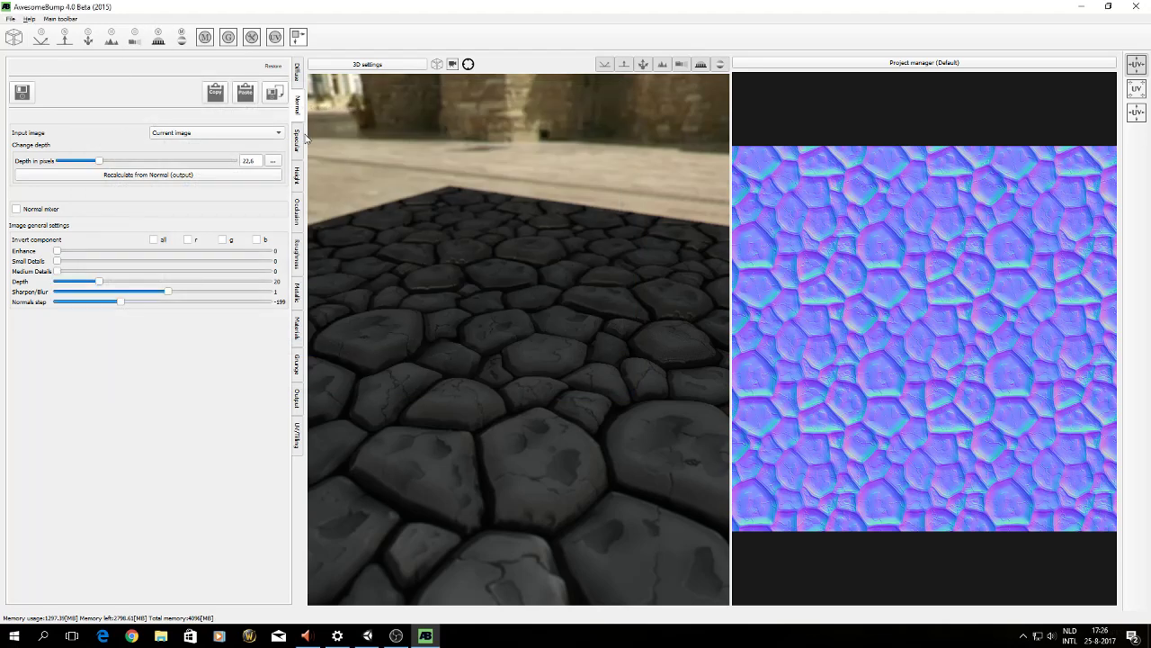
Examine the specular map and the stone surface of the preview cube.
left_click(299, 142)
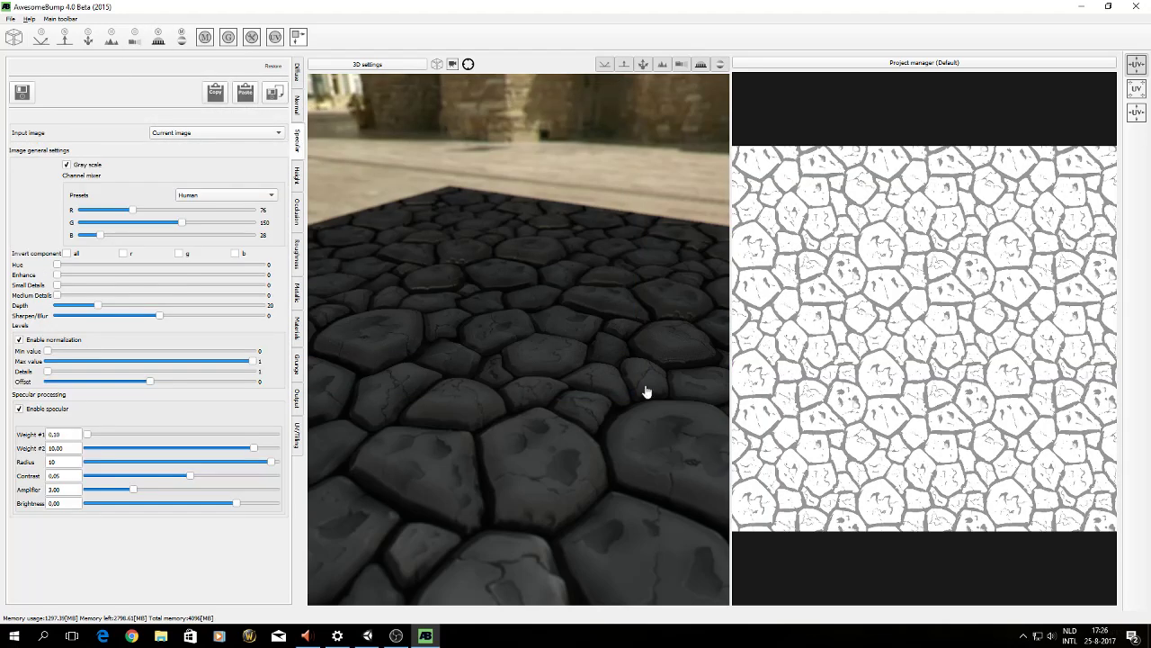
left_click_drag(646, 391, 359, 229)
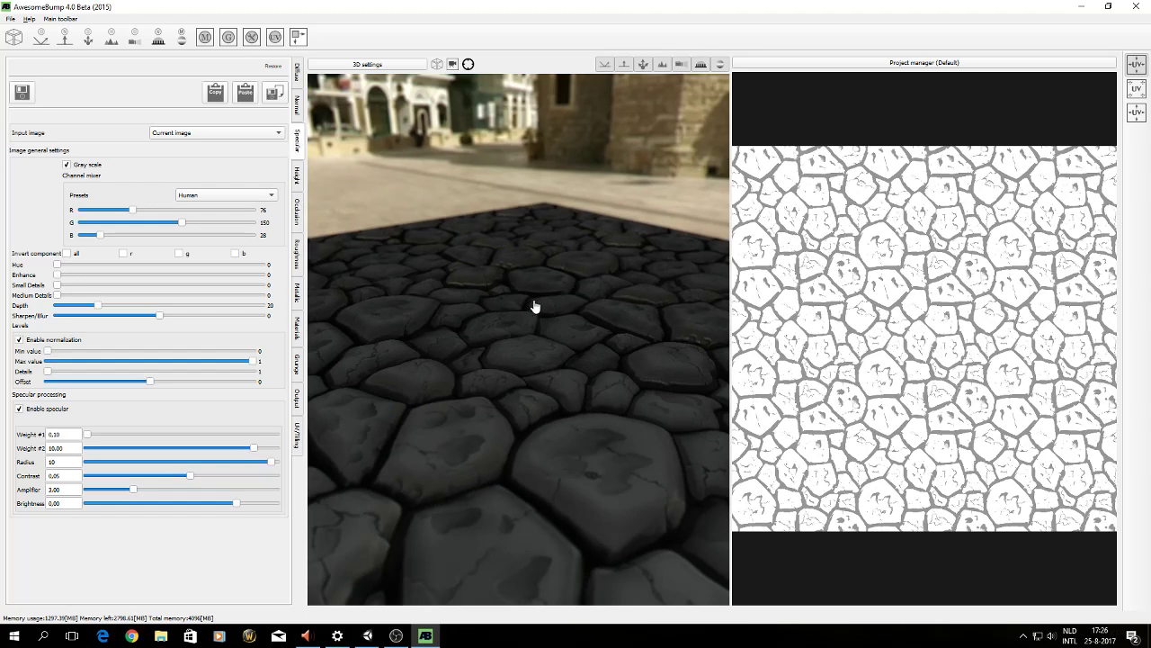
left_click_drag(534, 307, 499, 382)
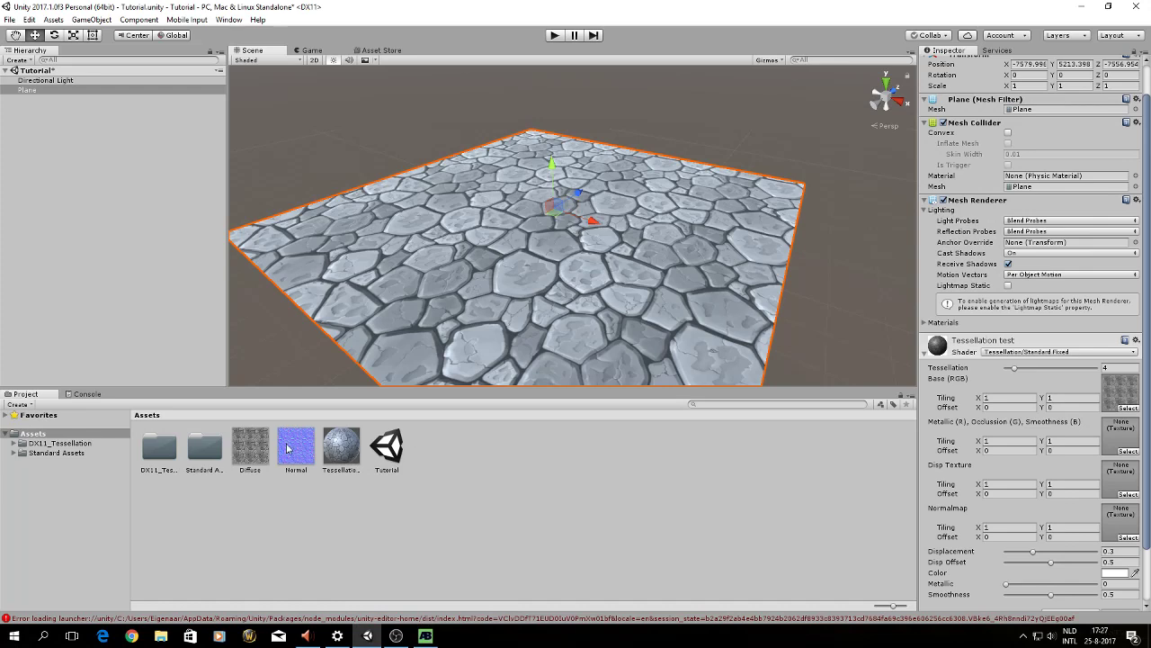
In Unity, assign the Normal texture to the Tessellation test material's Normalmap slot and set its texture type to Normal map.
left_click(301, 453)
left_click_drag(296, 445, 1111, 521)
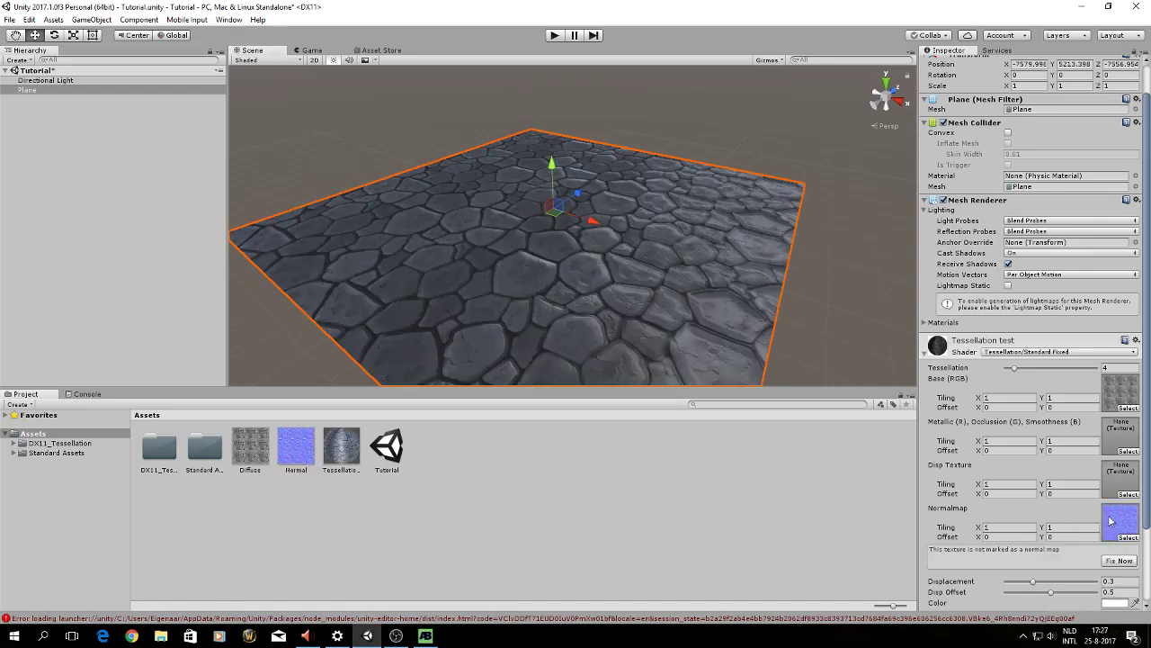
left_click(315, 447)
left_click(1038, 93)
left_click(1034, 104)
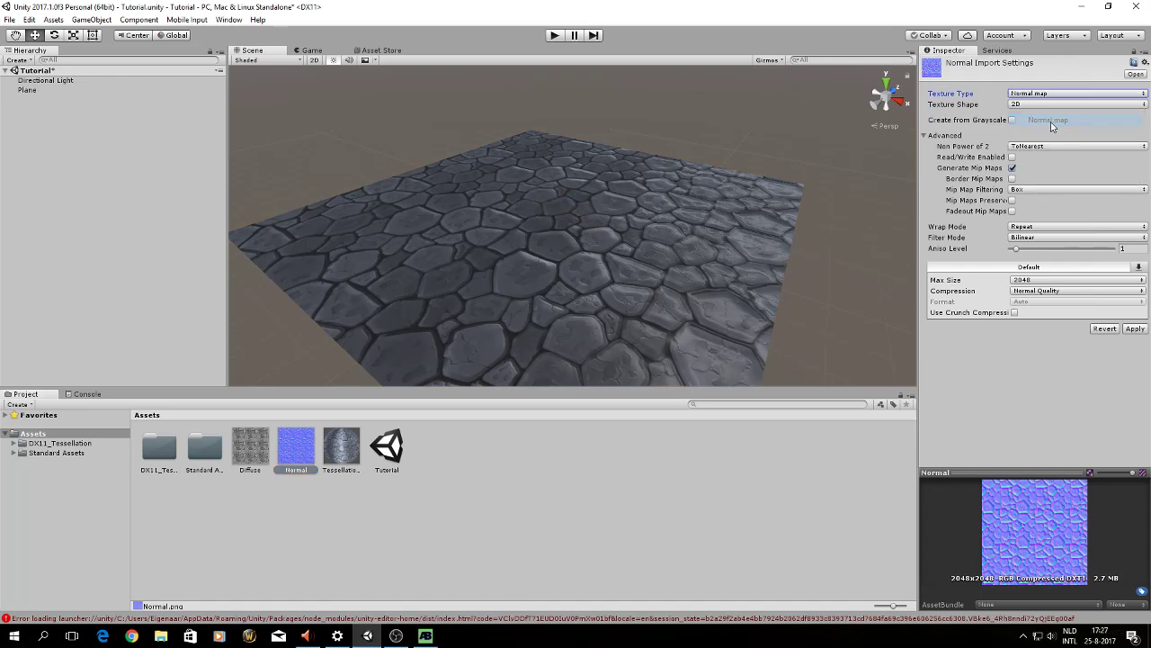
left_click(1131, 329)
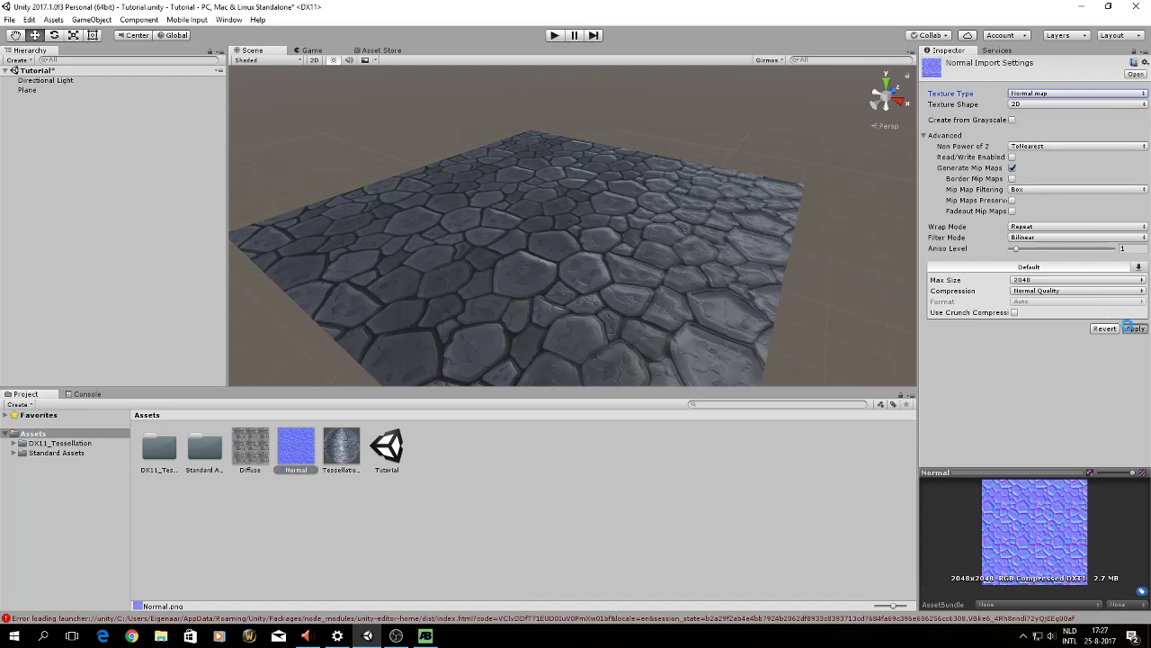
Select the plane, inspect its stone surface up close, and set the material's smoothness to 0.487.
left_click(536, 264)
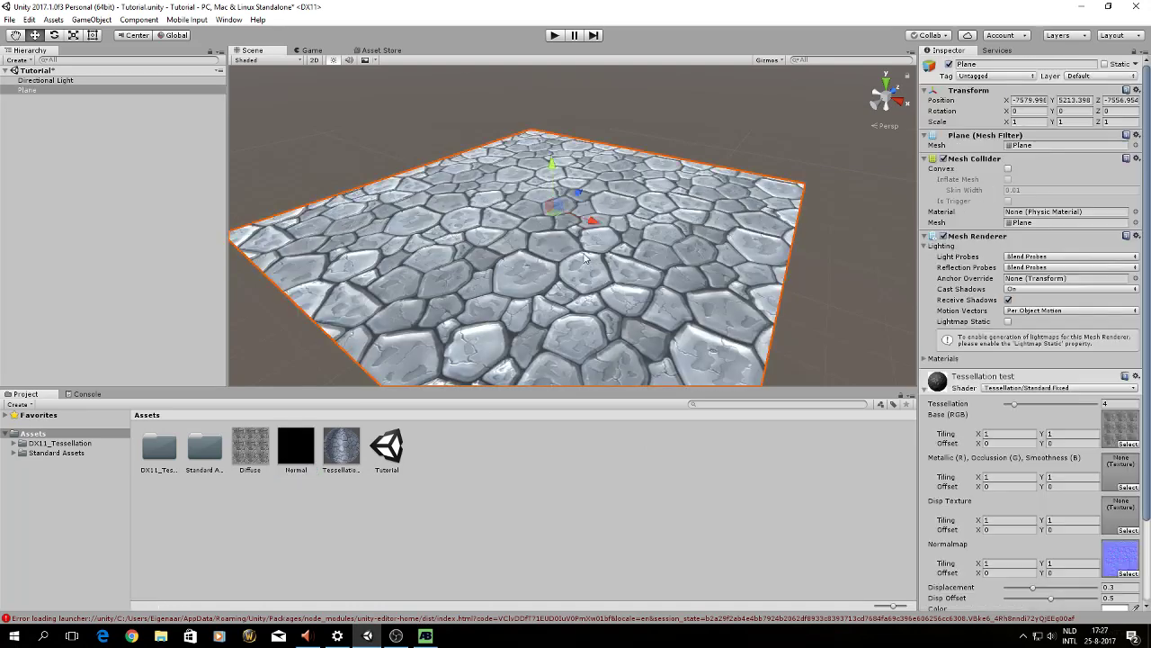
right_click(580, 263)
key("w")
key("f")
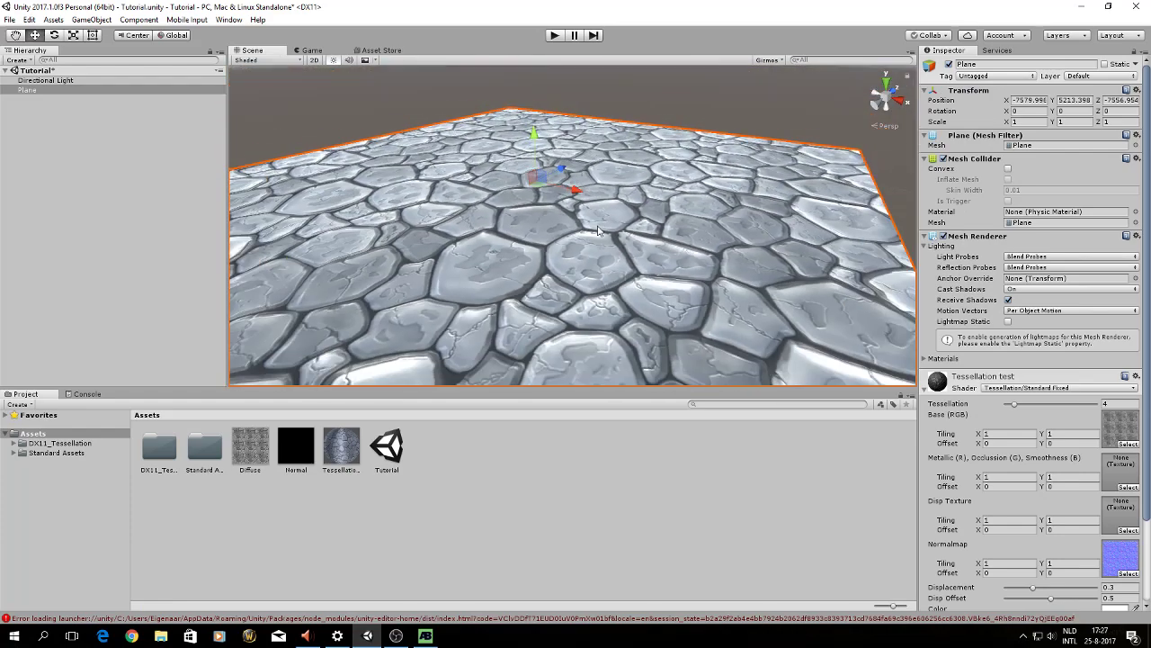
scroll(1061, 537, "down", 2)
right_click(585, 305)
key("s")
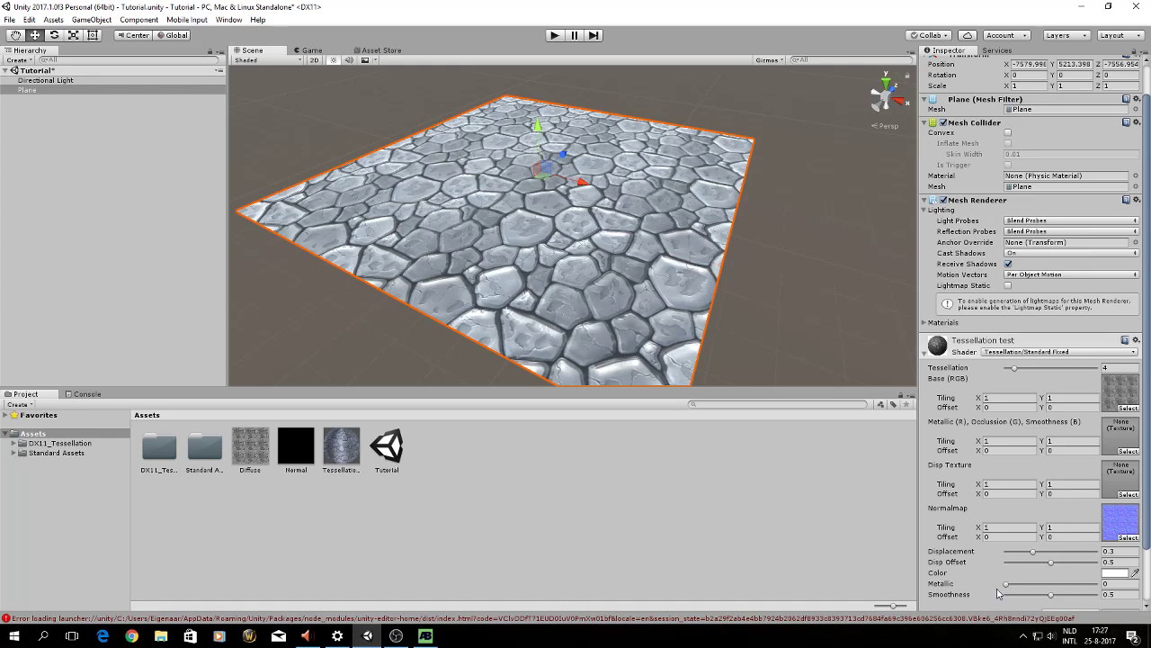
mouse_move(1050, 597)
left_mouse_down()
mouse_move(1071, 600)
mouse_move(1032, 601)
mouse_move(1053, 601)
left_mouse_up()
Switch to AwesomeBump and save the height map as Height in the Tutorial Assets folder.
left_click(428, 638)
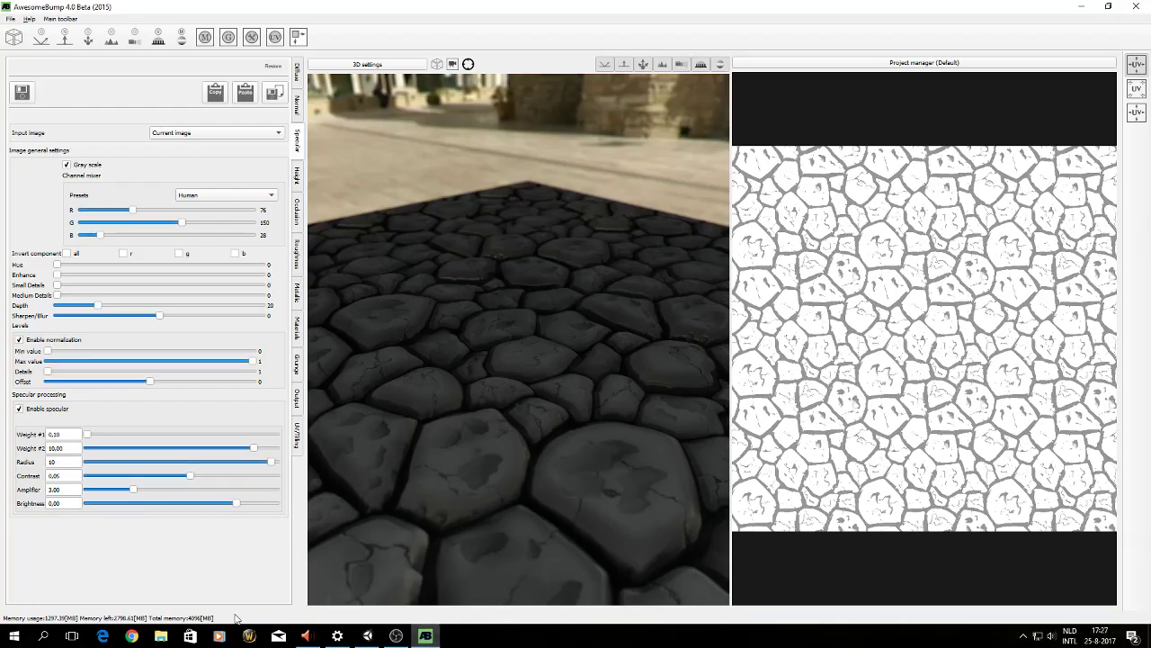
left_click(367, 636)
left_click(425, 636)
left_click(298, 180)
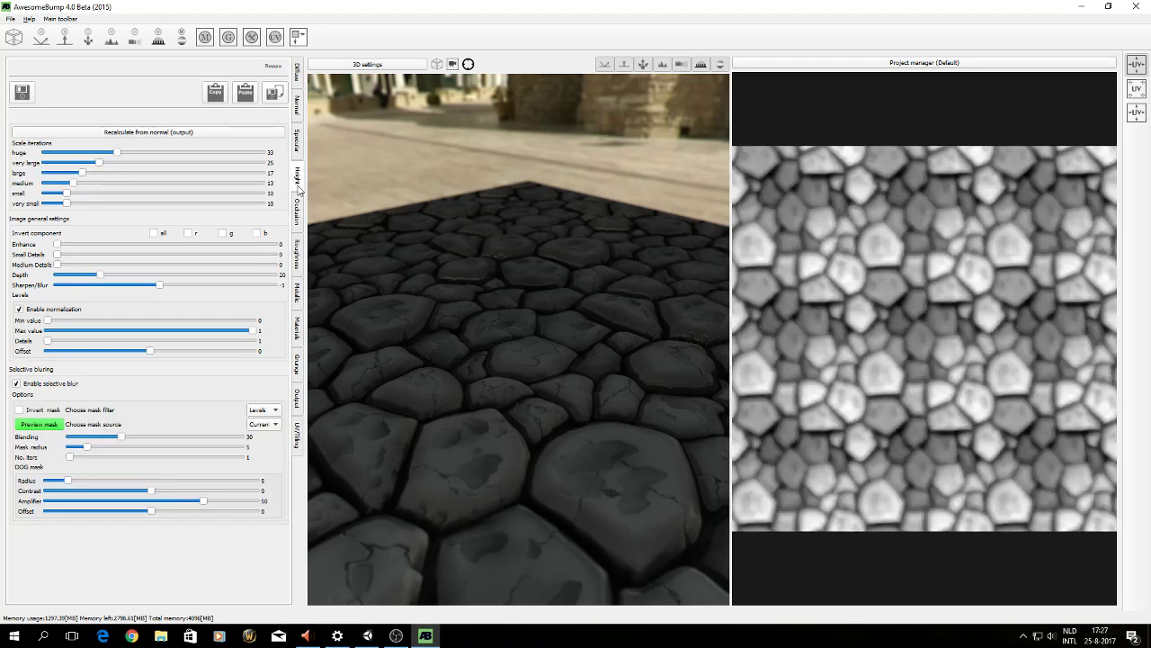
left_click(272, 96)
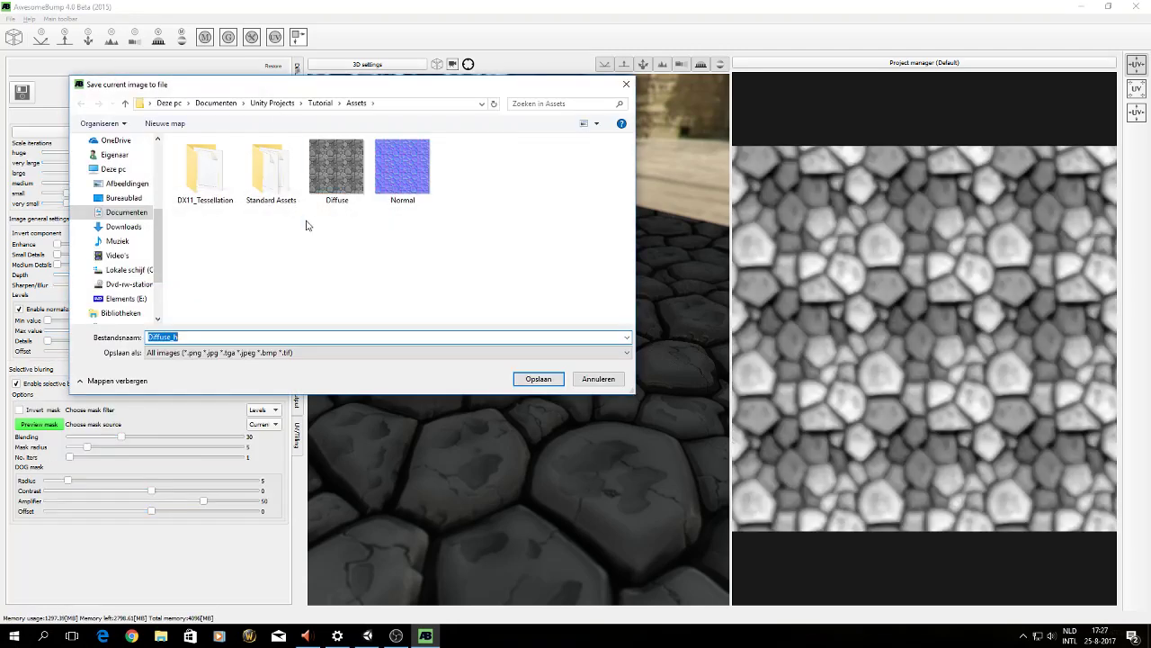
type("Height")
key("Return")
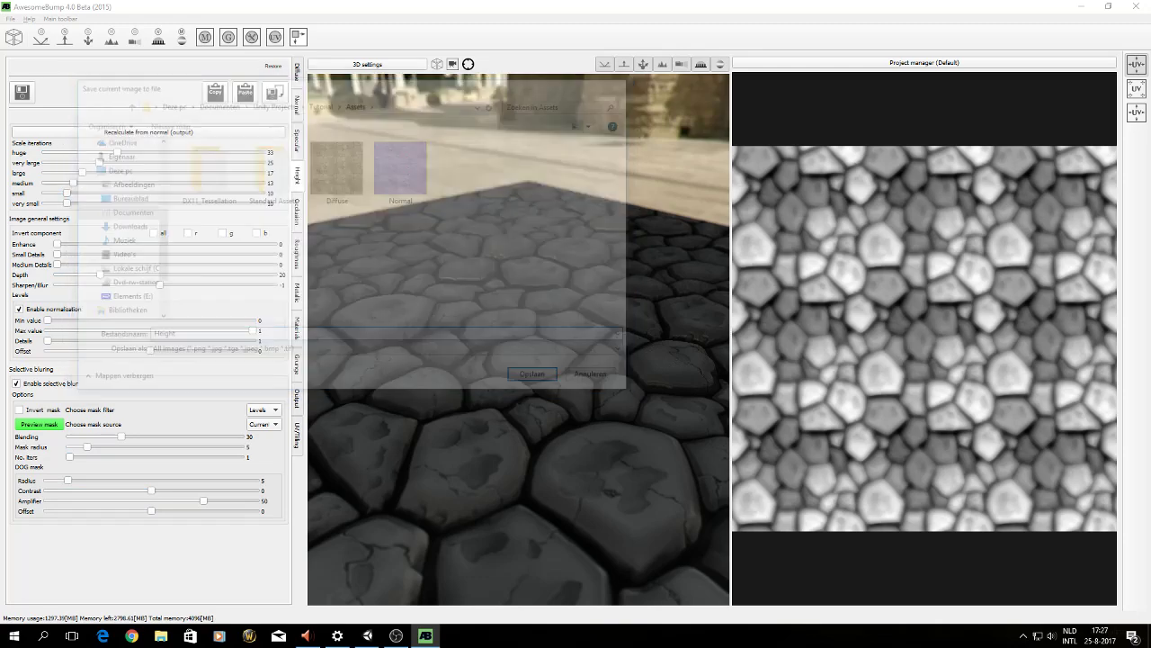
Switch to Unity and assign the Height texture to the material's metallic/occlusion/smoothness slot and its Disp Texture slot.
left_click(369, 636)
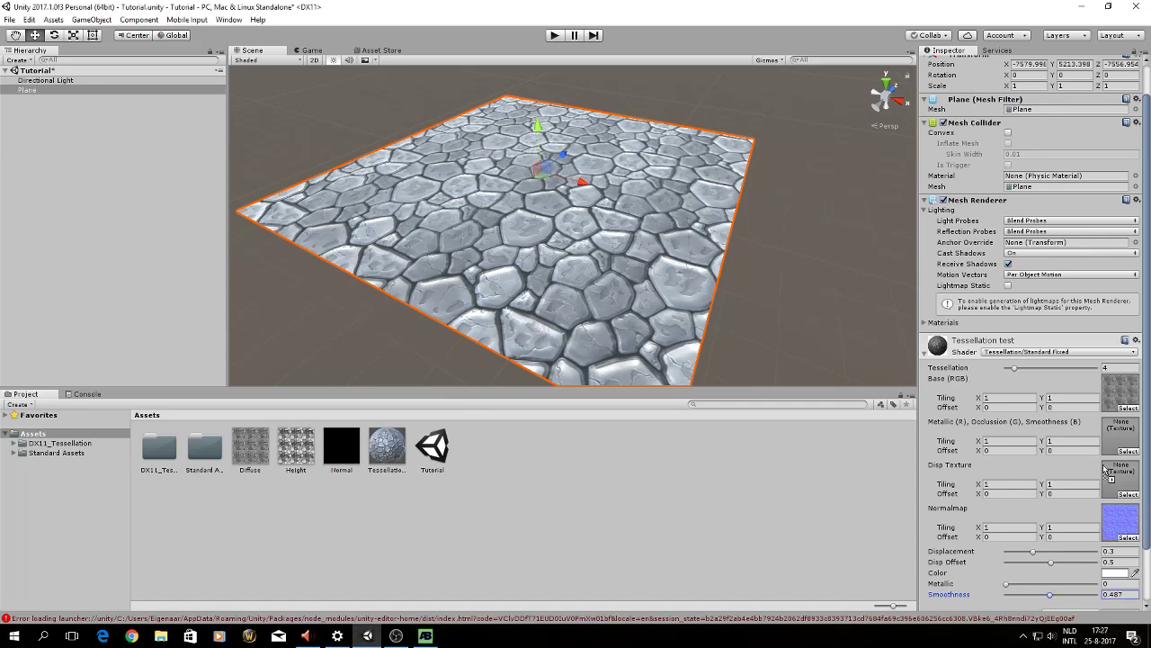
left_click_drag(1107, 470, 1121, 437)
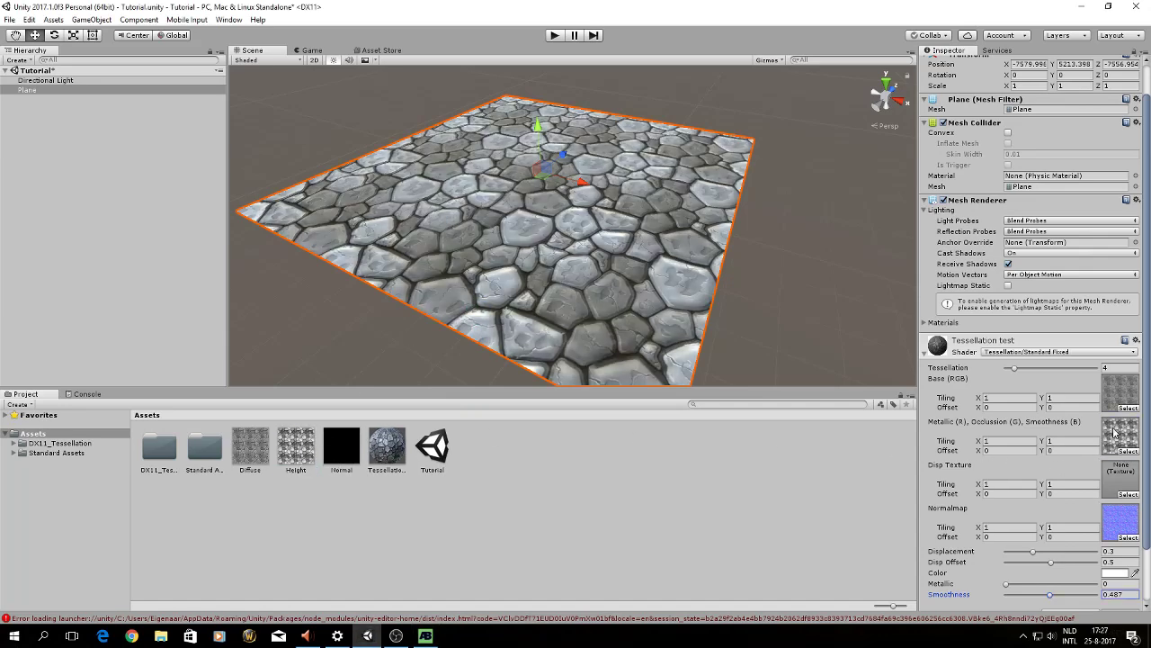
key("w")
left_click_drag(575, 275, 501, 207)
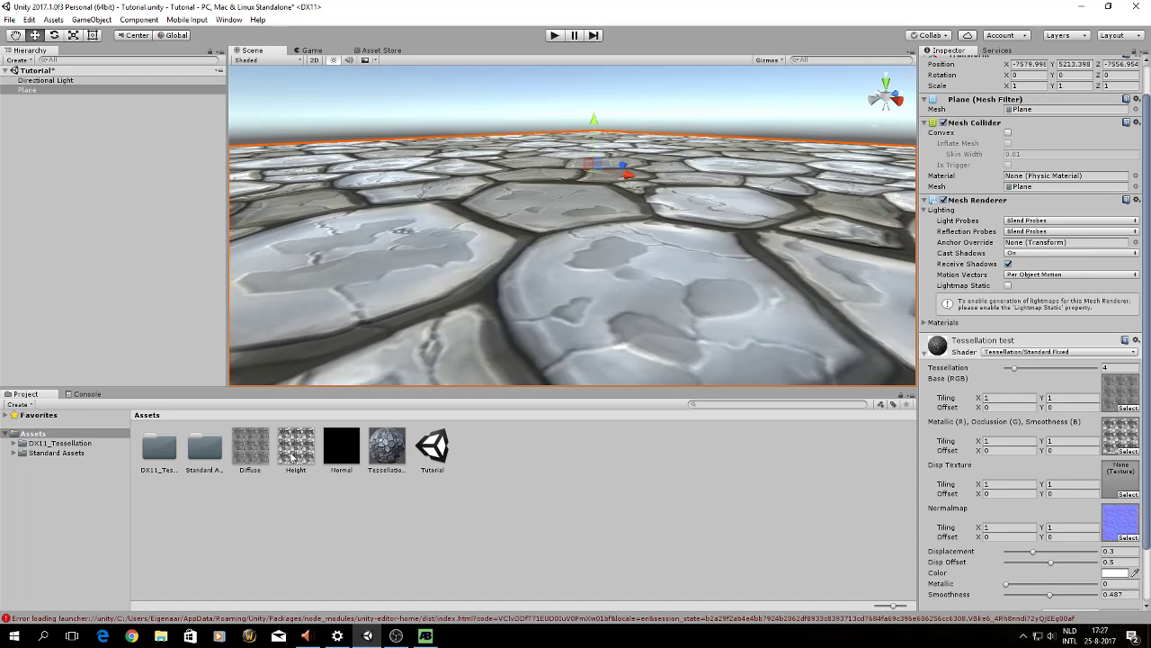
left_click_drag(293, 458, 1120, 478)
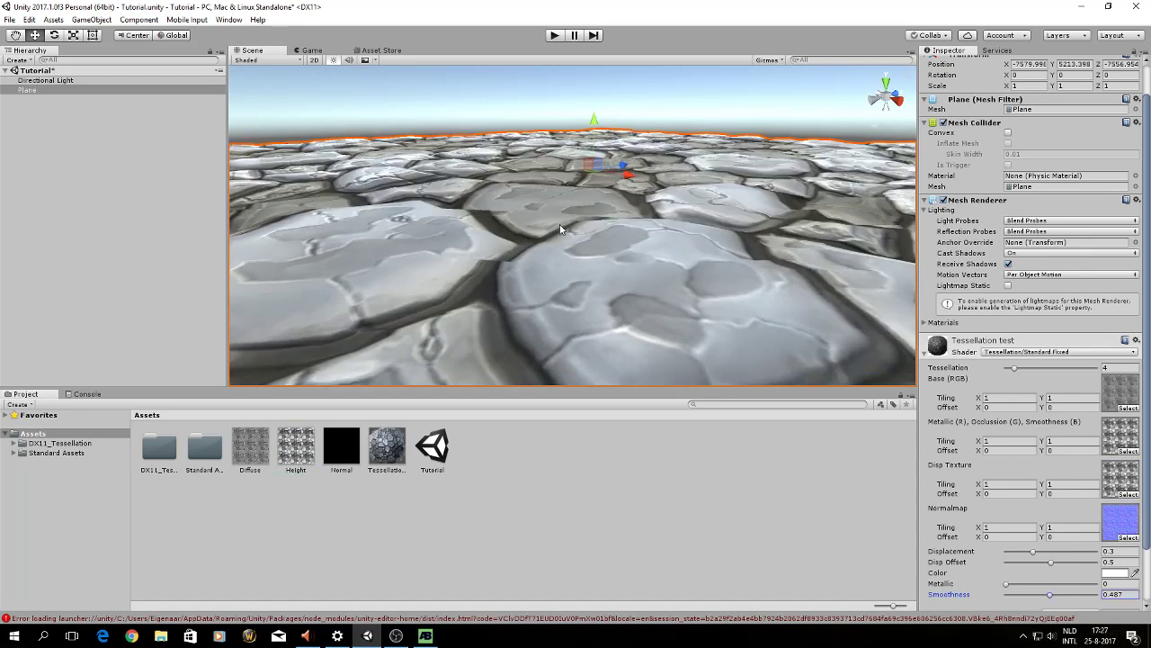
scroll(560, 229, "down", 3)
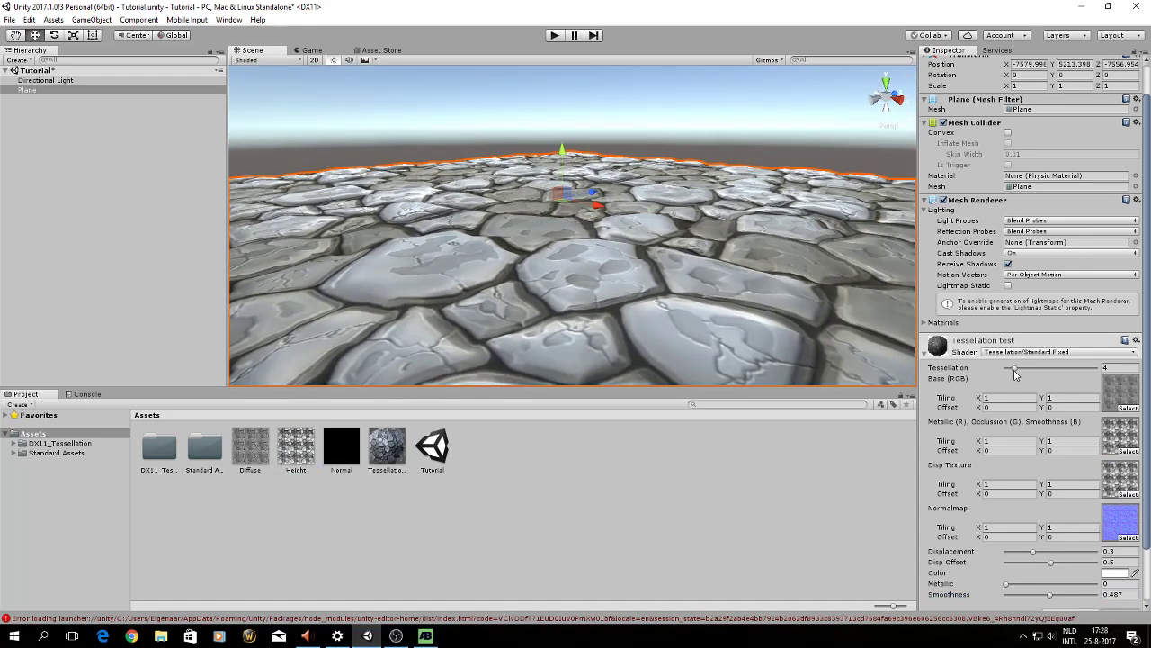
Set the material's tessellation to 32 and displacement to 0.333, and inspect the raised stones on the plane.
left_click_drag(1015, 374, 1135, 376)
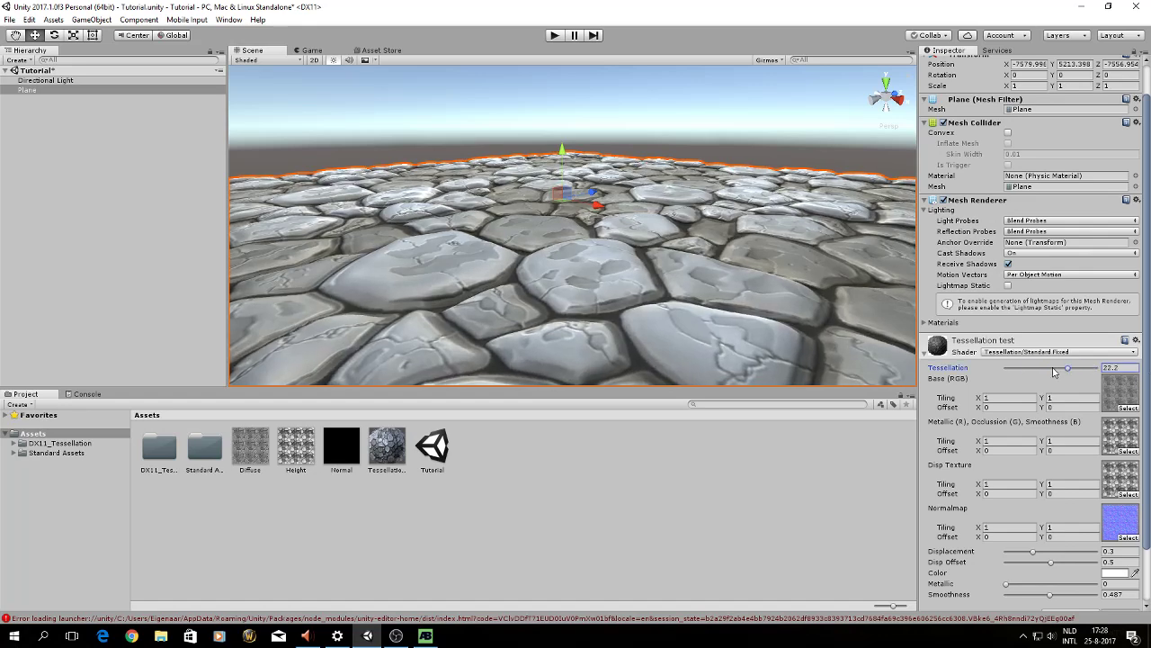
left_click_drag(1055, 372, 1081, 373)
mouse_move(1033, 554)
left_mouse_down()
mouse_move(1077, 556)
mouse_move(1019, 557)
mouse_move(1070, 555)
mouse_move(1037, 555)
left_mouse_up()
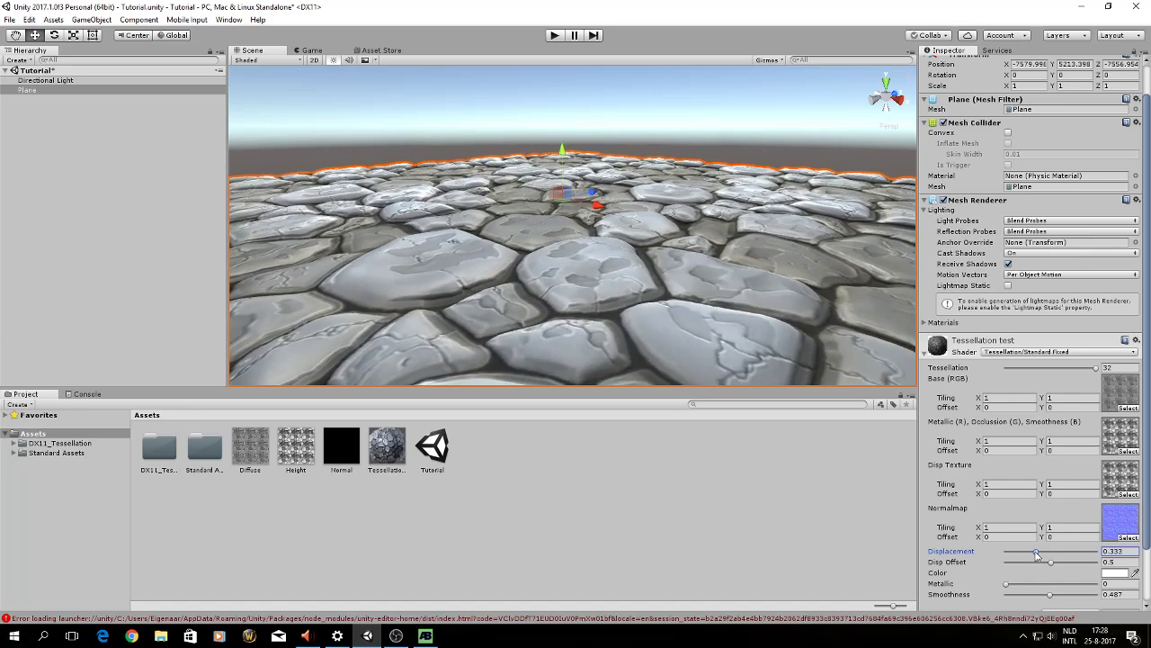
scroll(650, 304, "down", 5)
scroll(651, 304, "up", 5)
left_click_drag(576, 270, 540, 255)
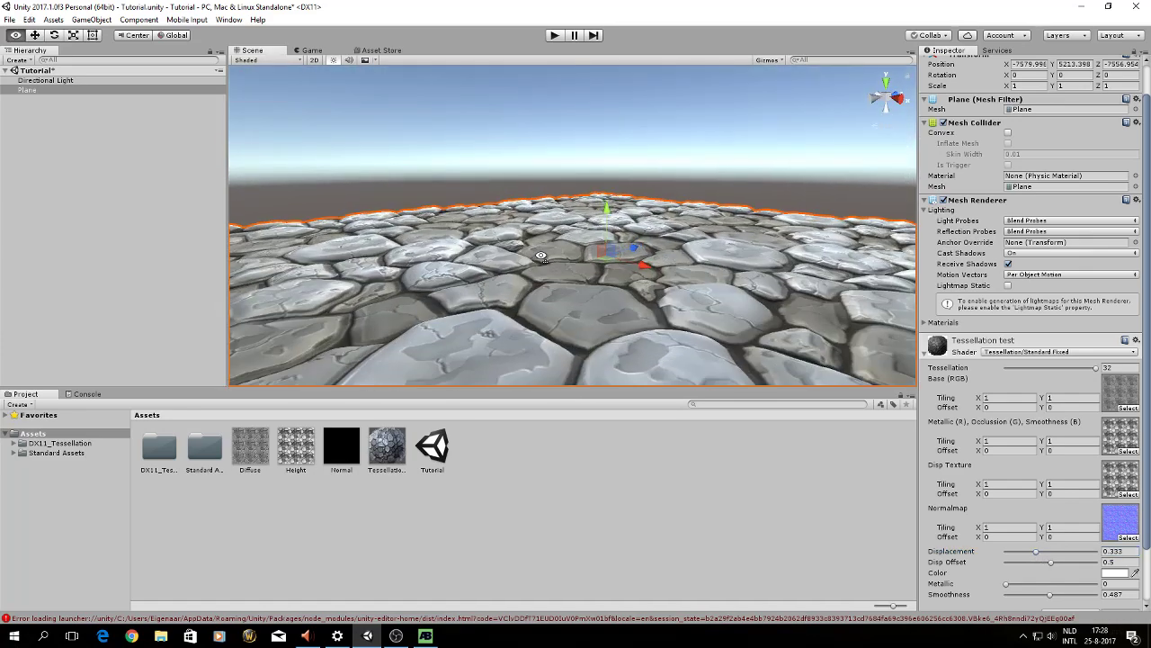
scroll(540, 261, "up", 3)
scroll(532, 290, "down", 2)
left_click_drag(434, 309, 553, 313)
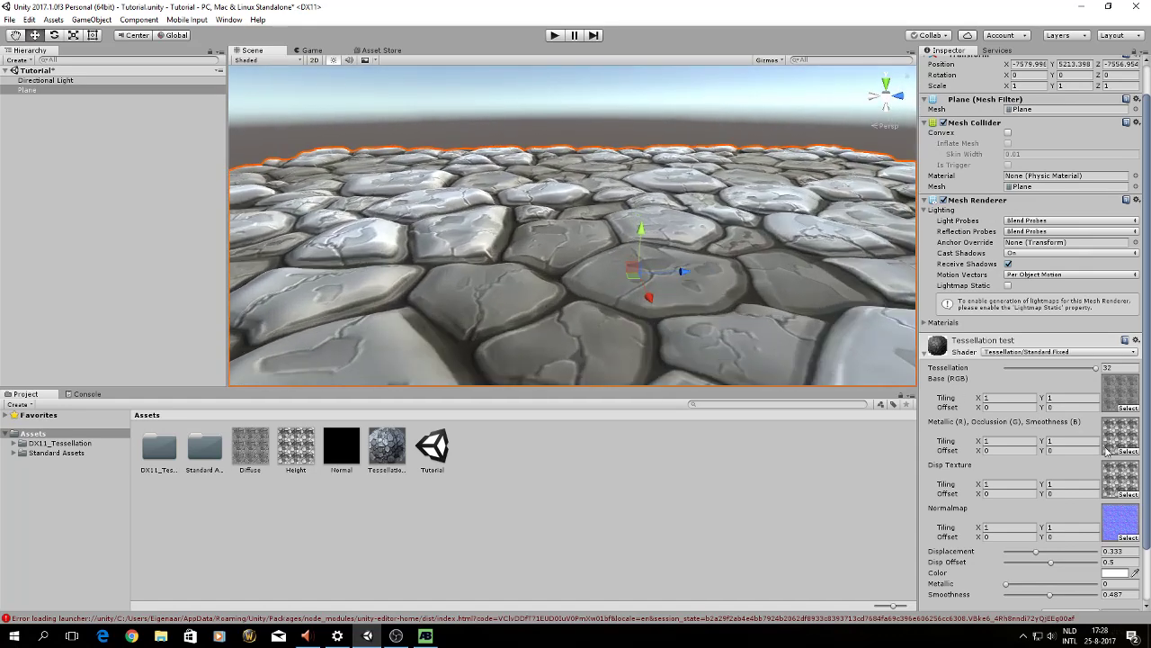
Switch to AwesomeBump and save the roughness map as Metal in the Tutorial Assets folder.
left_click(426, 635)
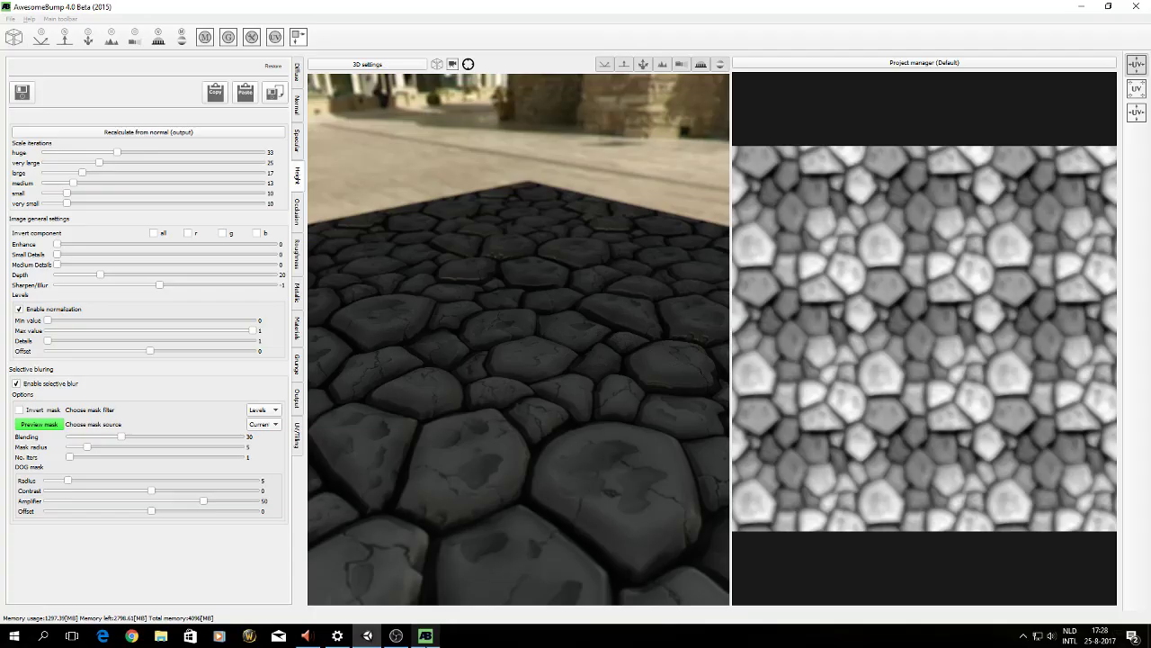
left_click(300, 259)
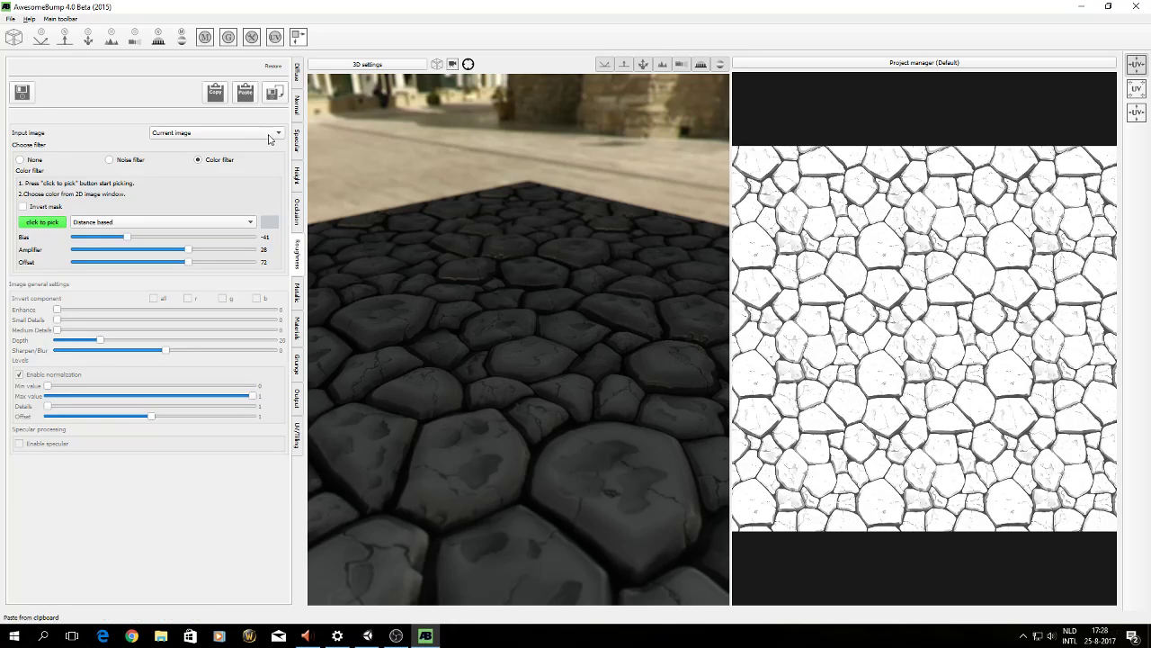
left_click(367, 635)
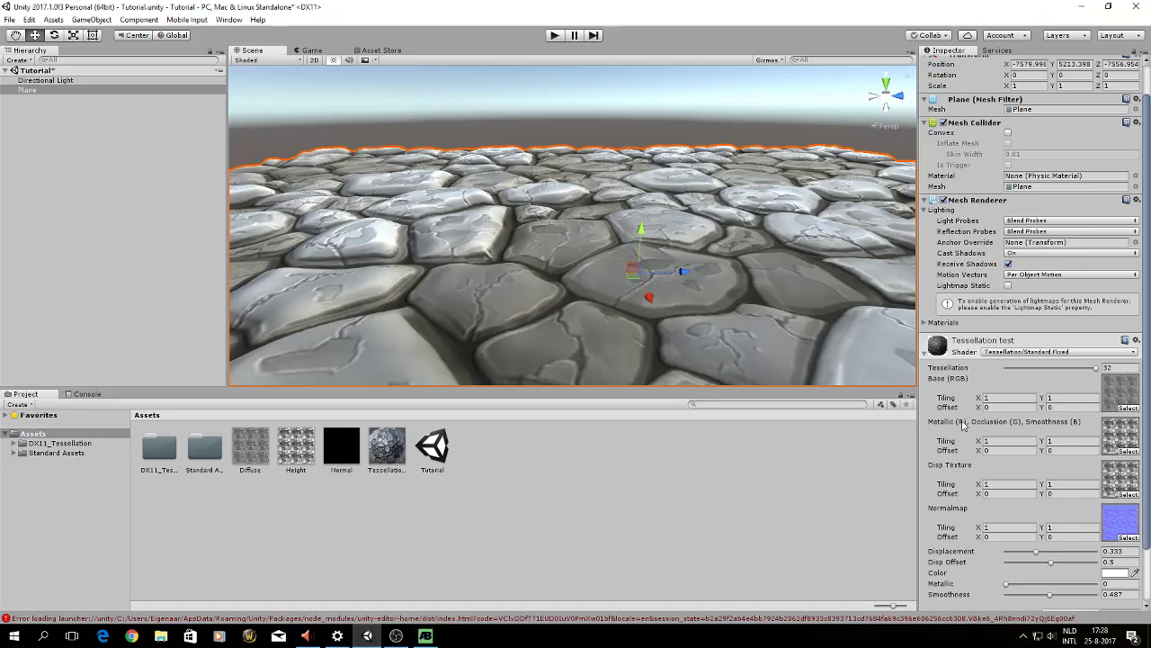
left_click(426, 635)
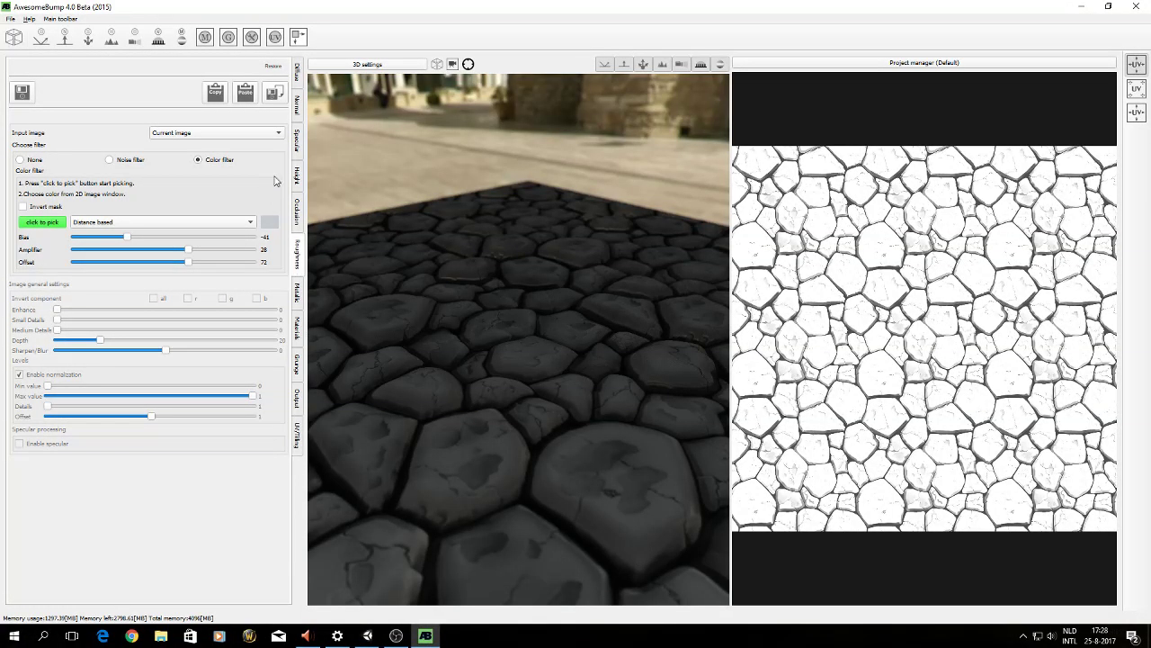
left_click(276, 95)
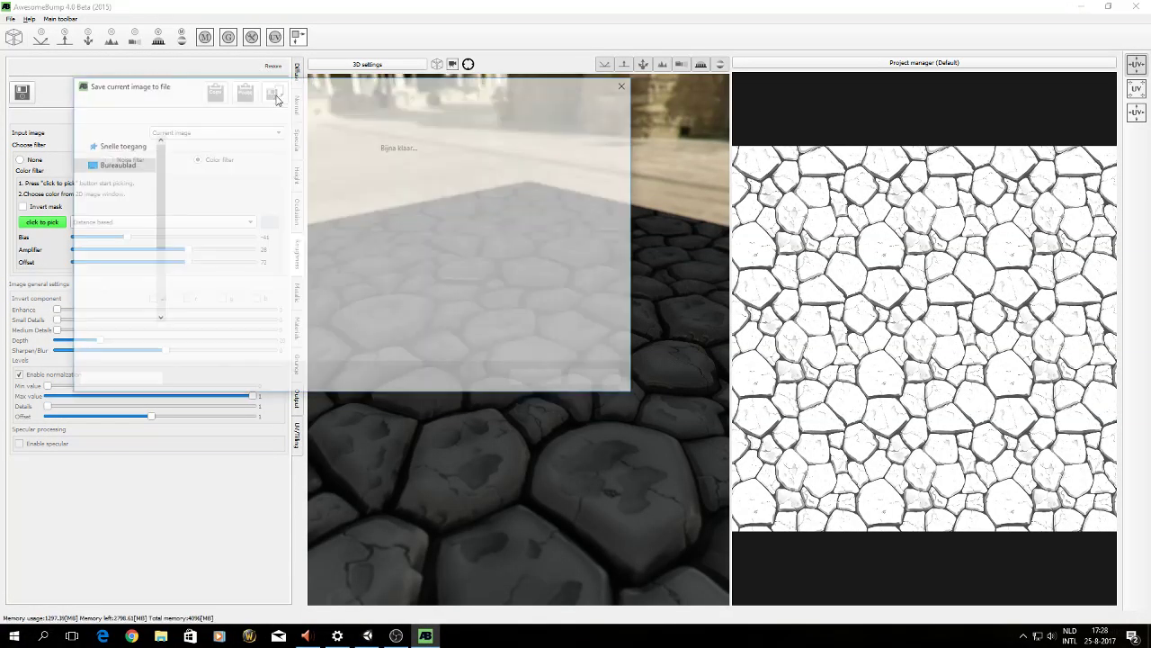
left_click(530, 384)
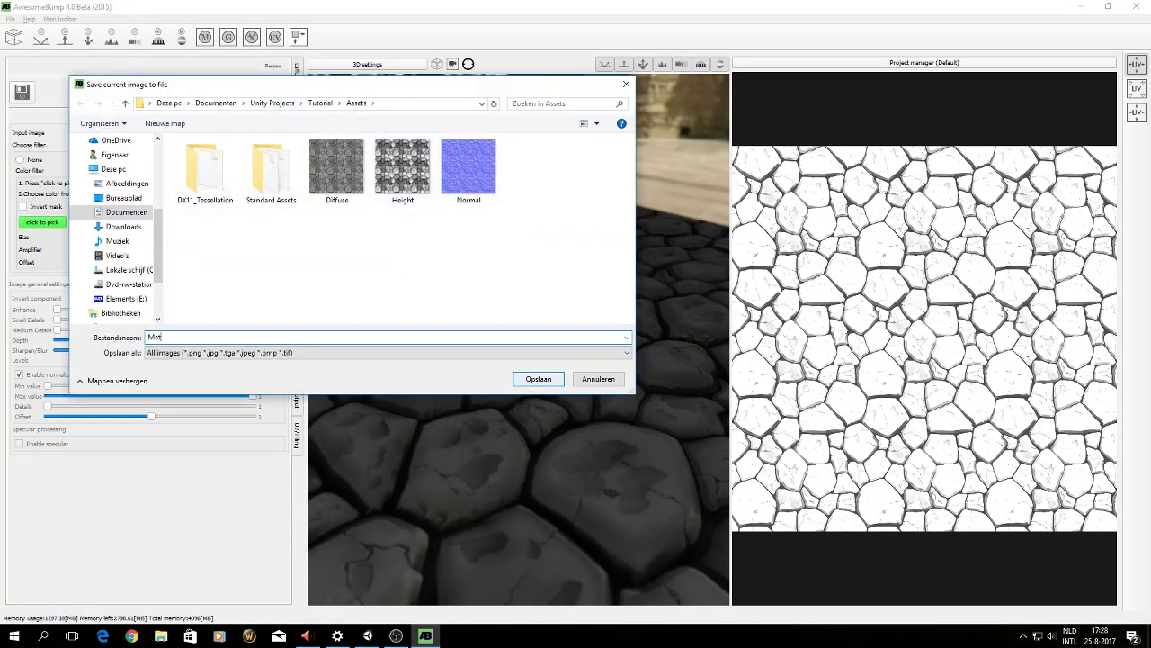
Switch to Unity and assign the Metal texture to the material's metallic/occlusion/smoothness slot.
left_click(367, 636)
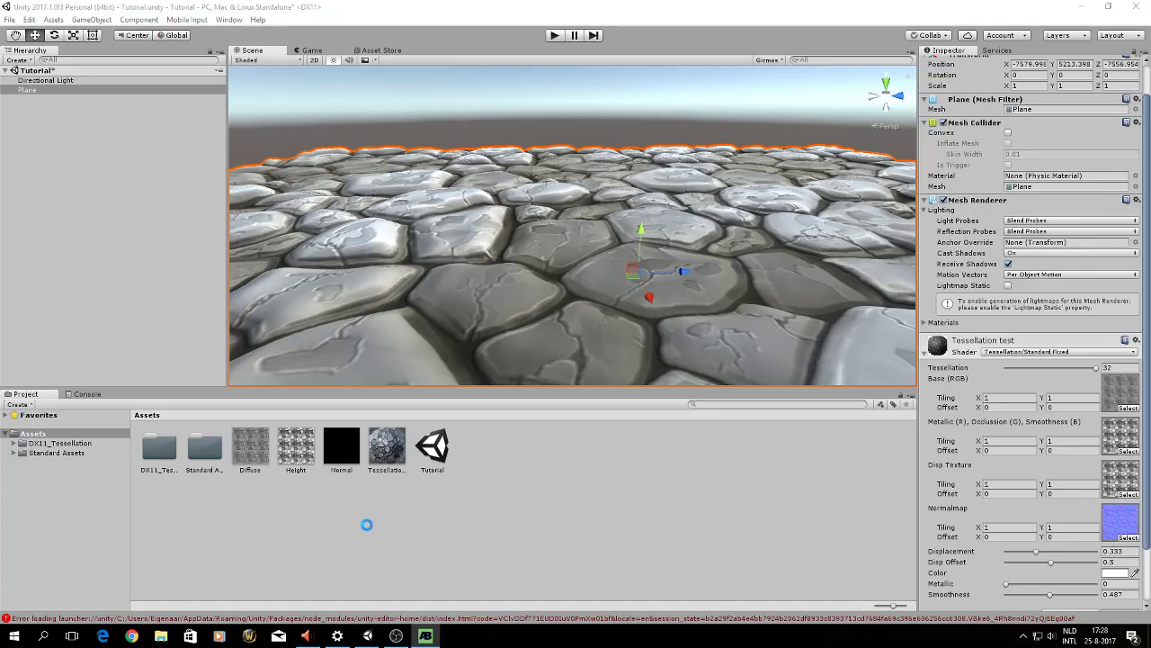
left_click_drag(346, 459, 1120, 436)
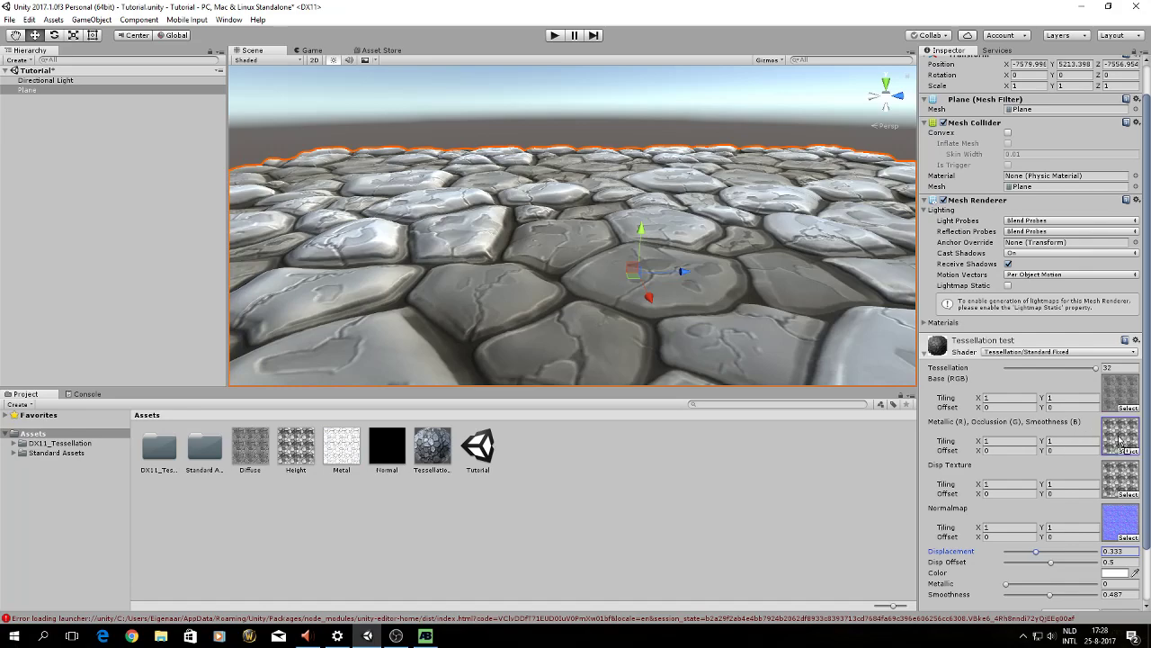
left_click_drag(573, 189, 859, 353)
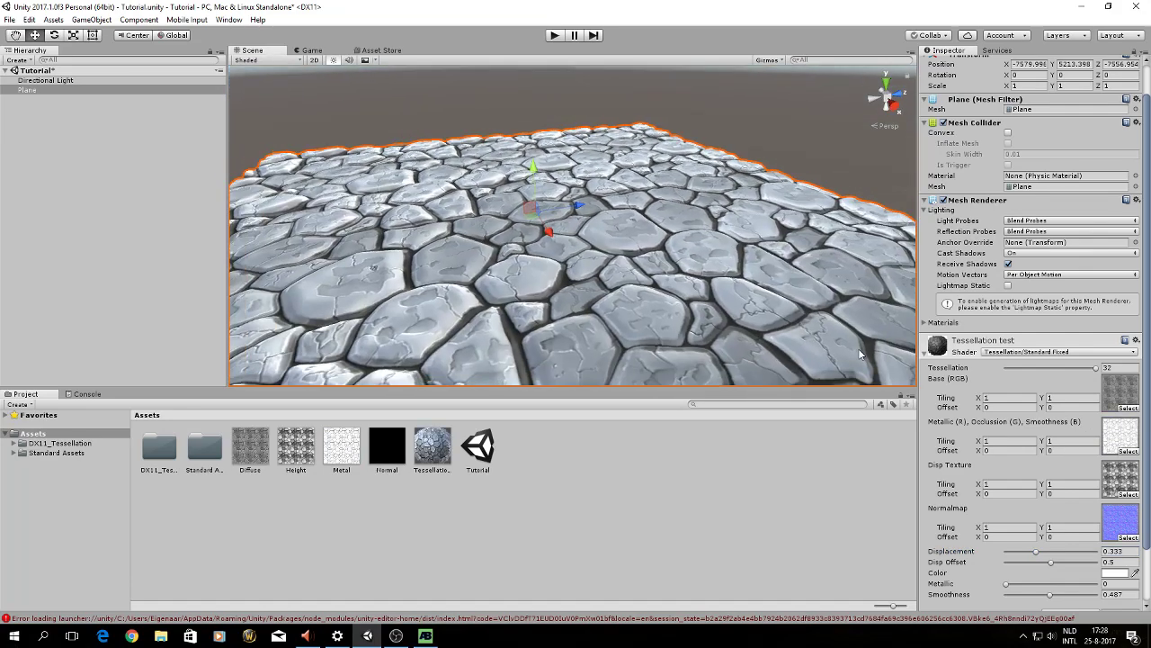
Darken the Tessellation test material's color to grey 838383.
left_click(1114, 573)
left_click(903, 233)
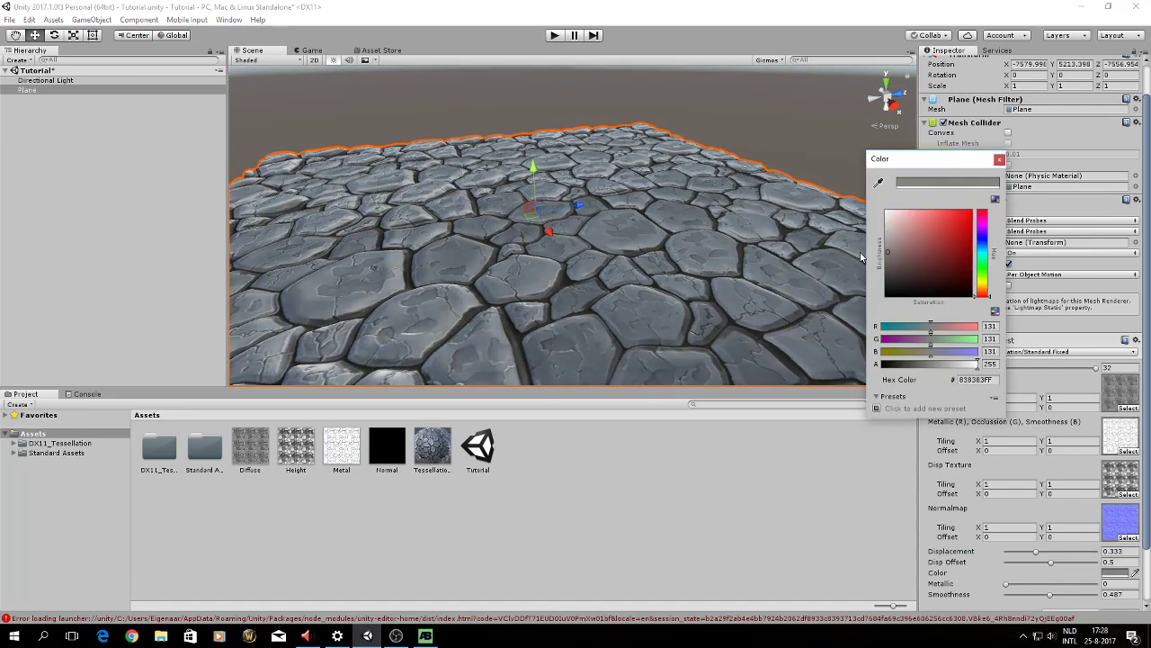
left_click(998, 160)
Raise the material's displacement to 0.566 and check the stone relief on the plane.
scroll(584, 261, "up", 3)
left_click_drag(584, 261, 621, 211)
left_click_drag(1034, 552, 1057, 552)
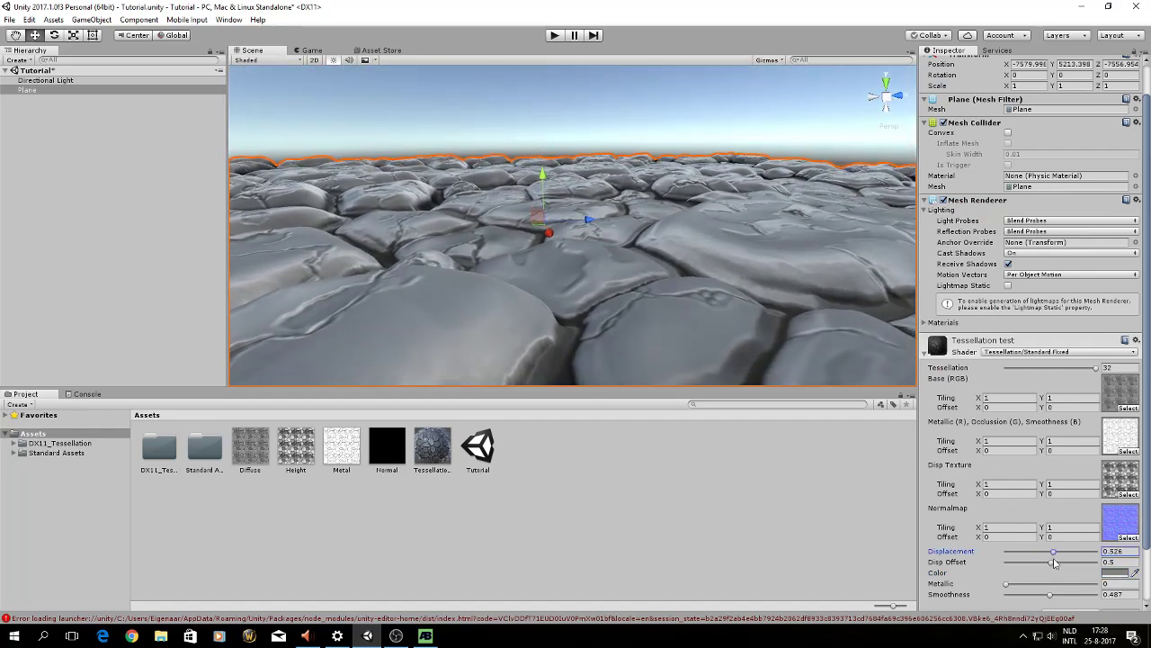
left_click_drag(569, 269, 606, 296)
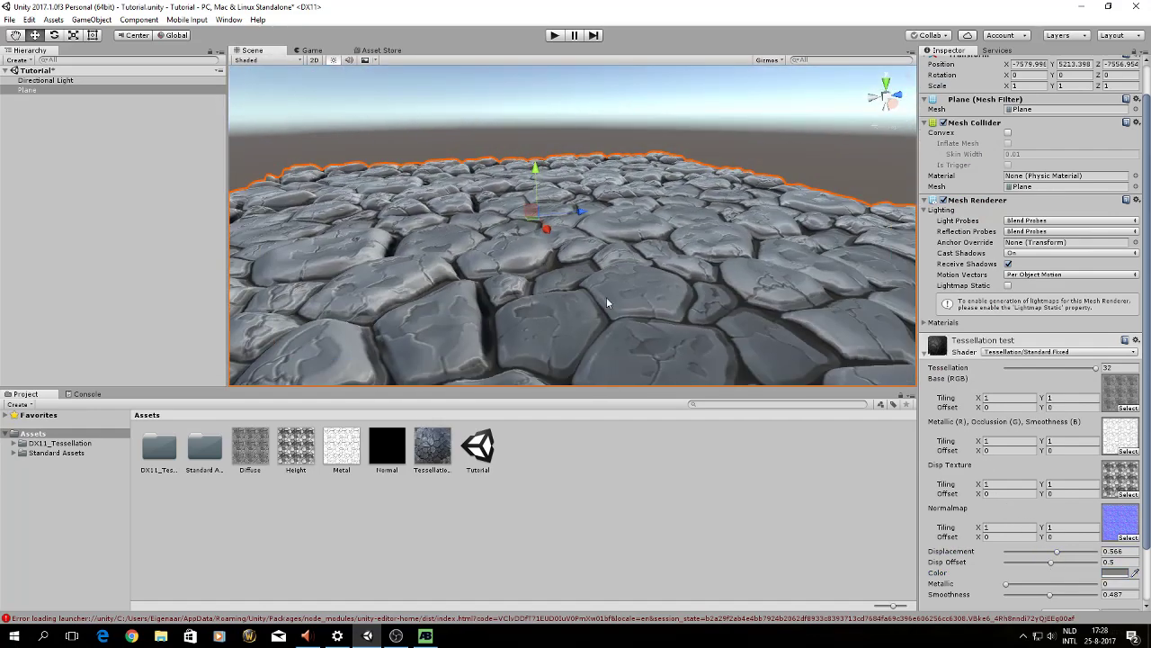
Search the project assets for "fps" and place the FPSController prefab above the plane.
left_click(727, 405)
type("fps")
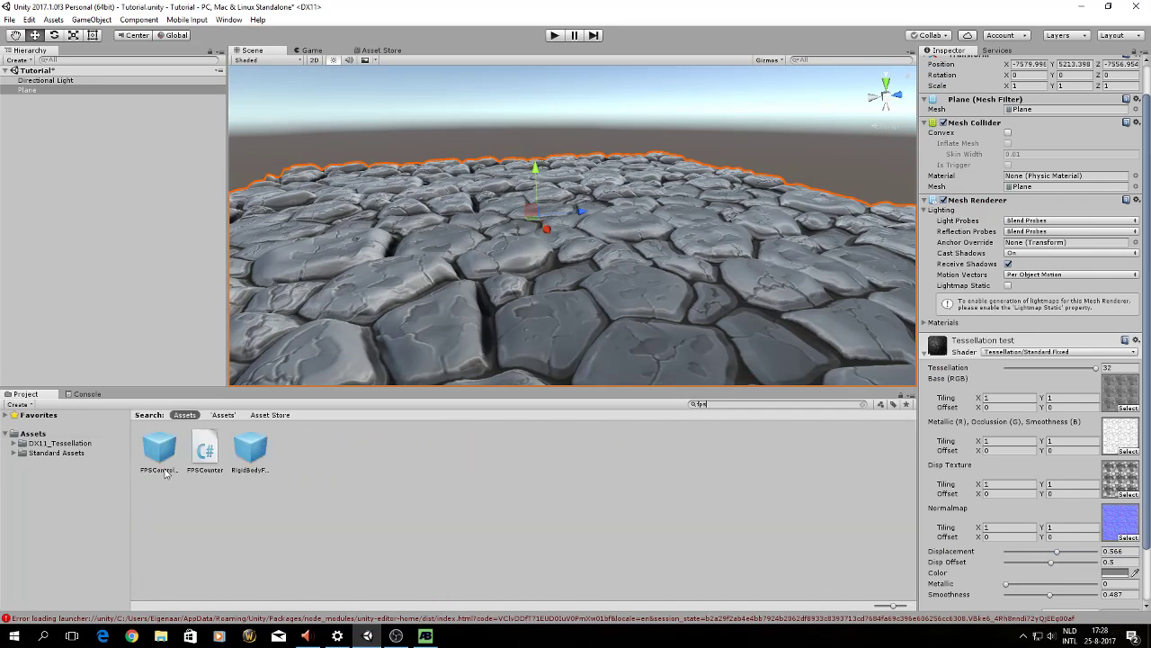
left_click_drag(165, 474, 630, 101)
Run the scene in the Game view, walk across the stone plane to examine its relief, and stop the run.
left_click(317, 50)
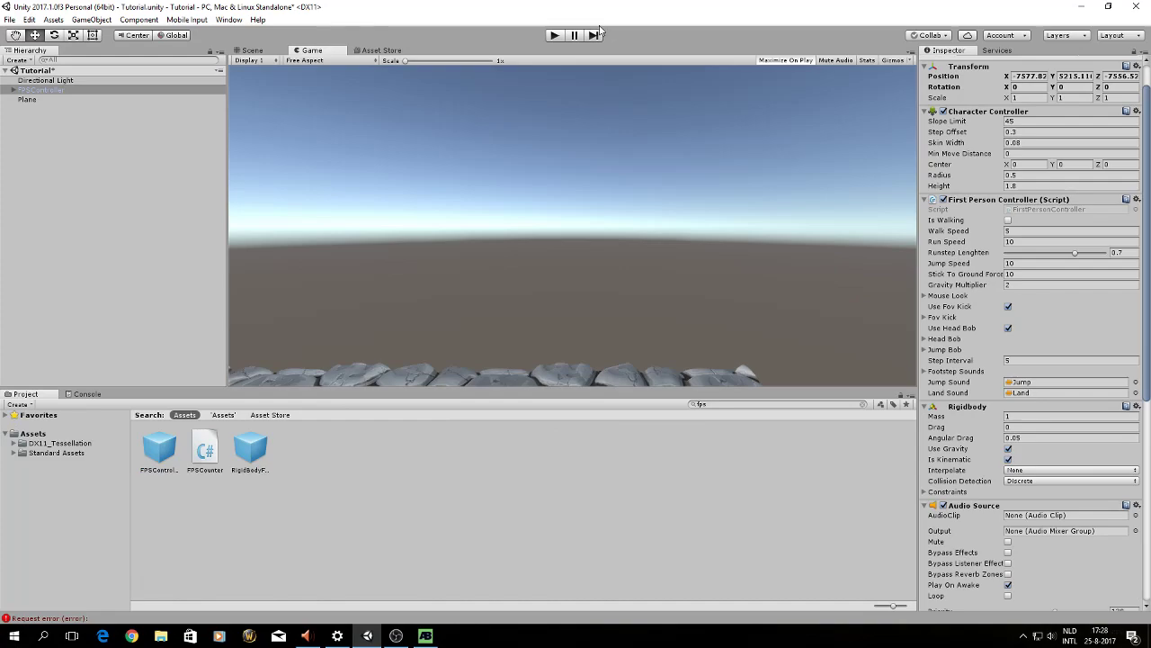
left_click(555, 35)
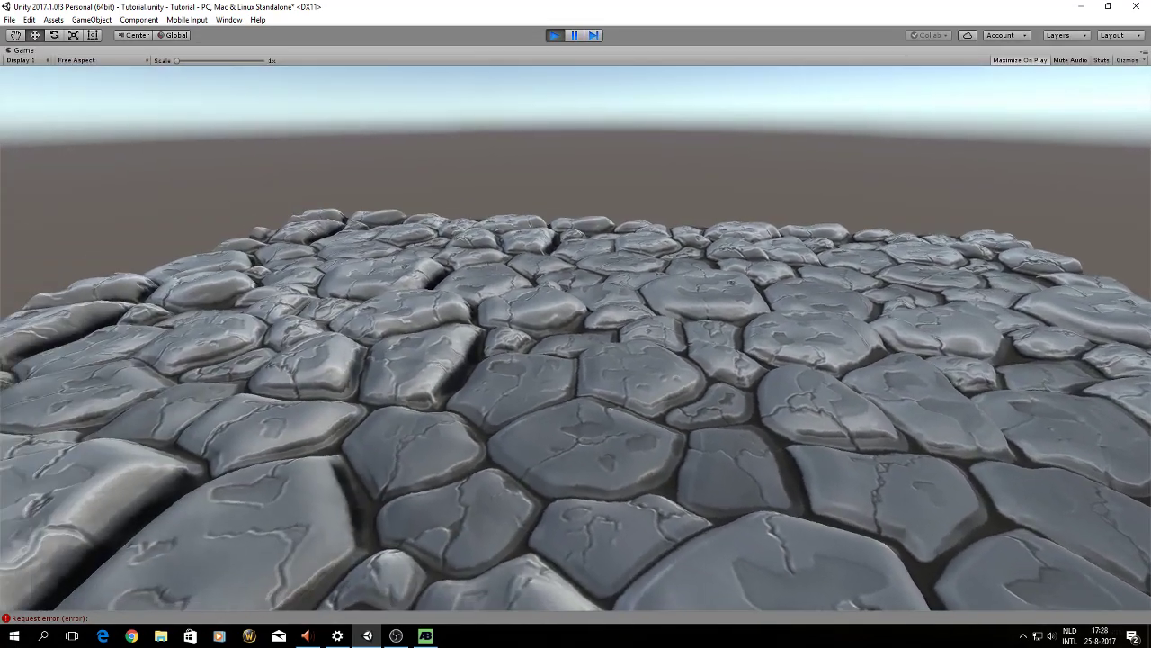
key("w")
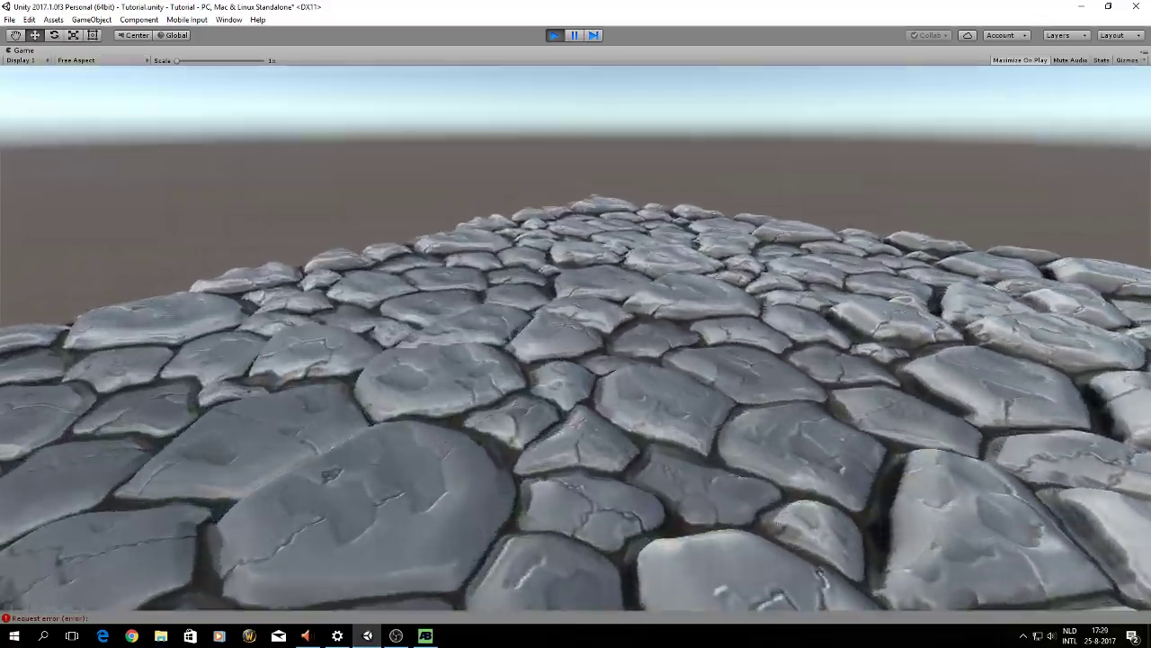
key("w")
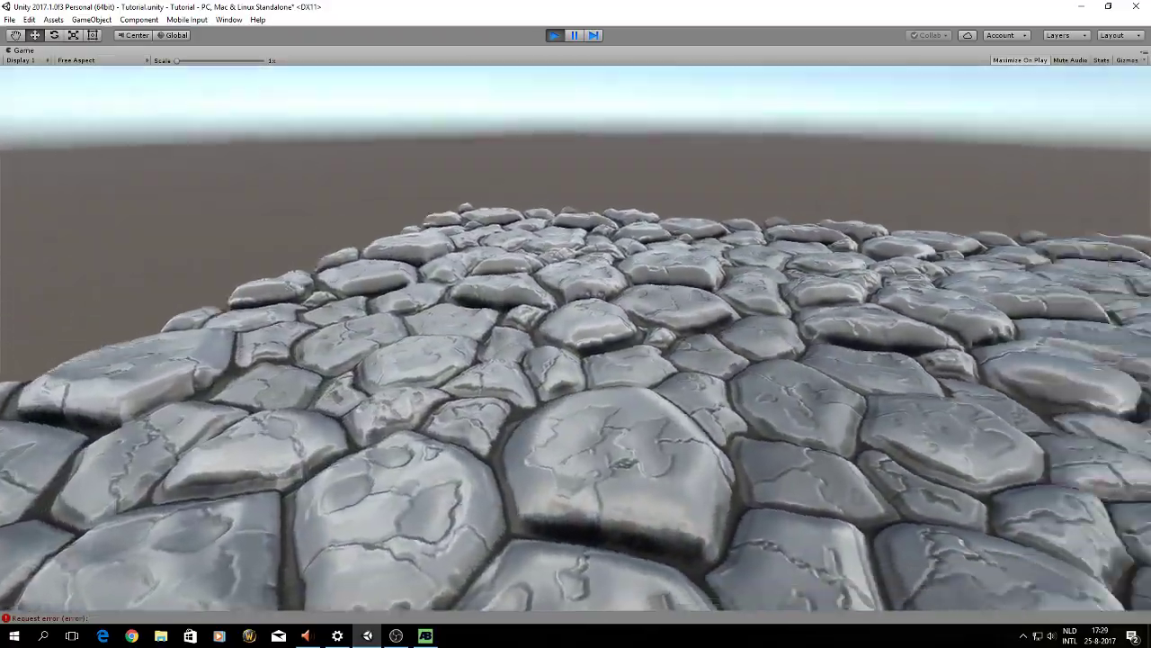
key("w")
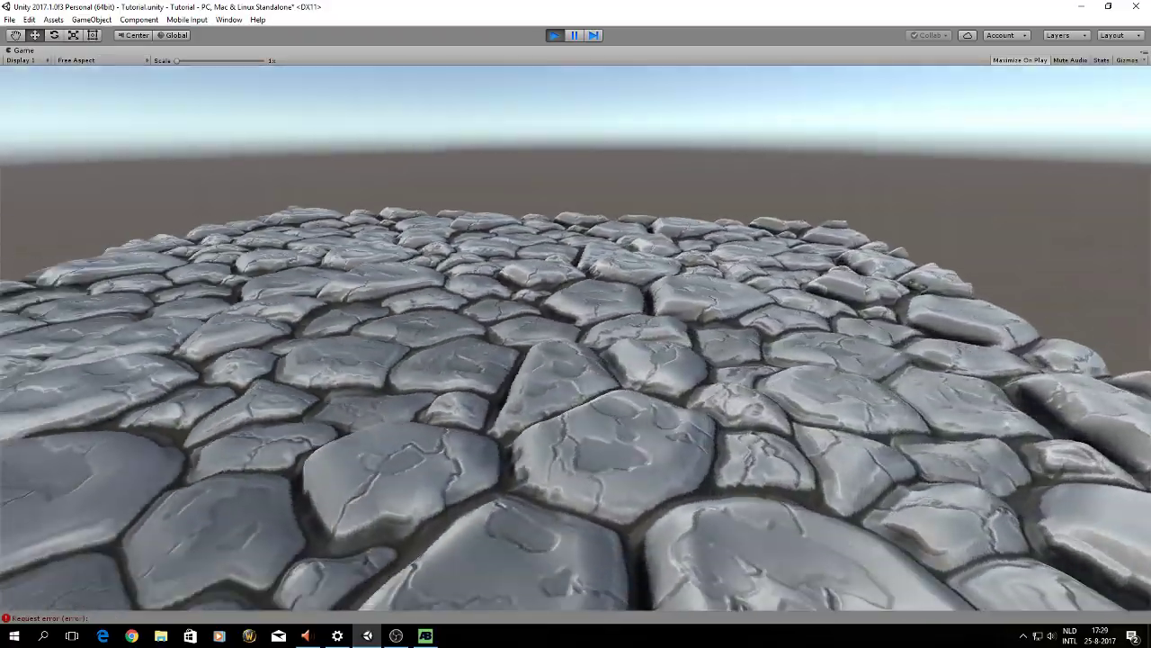
key("w")
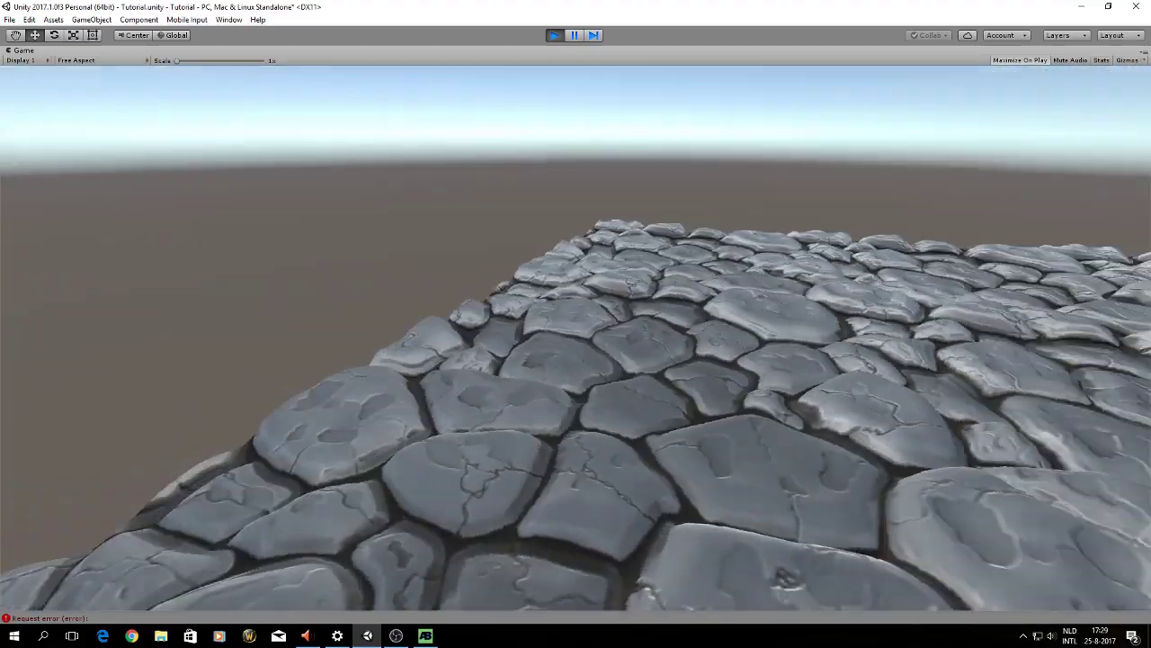
key("w")
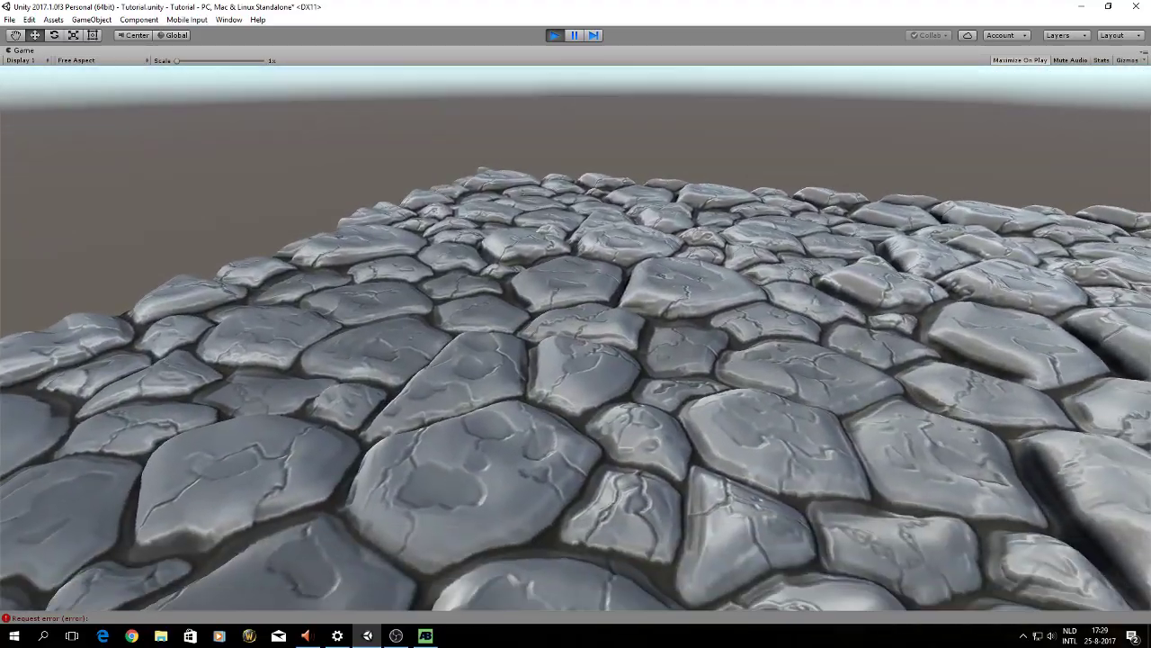
key("w")
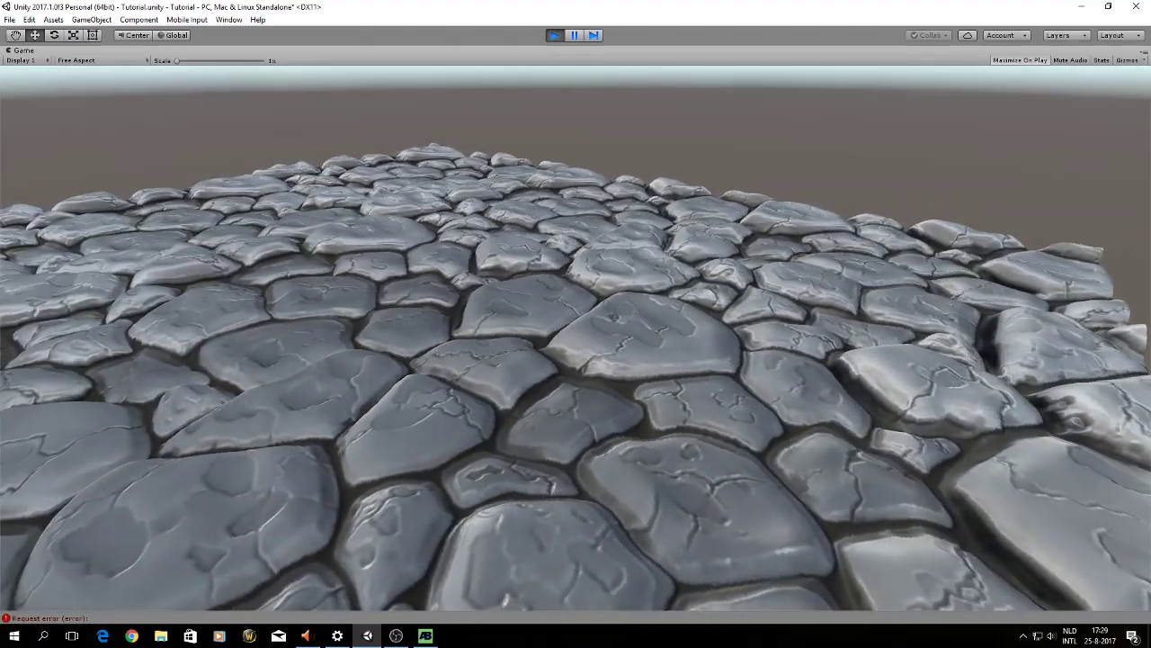
key("w")
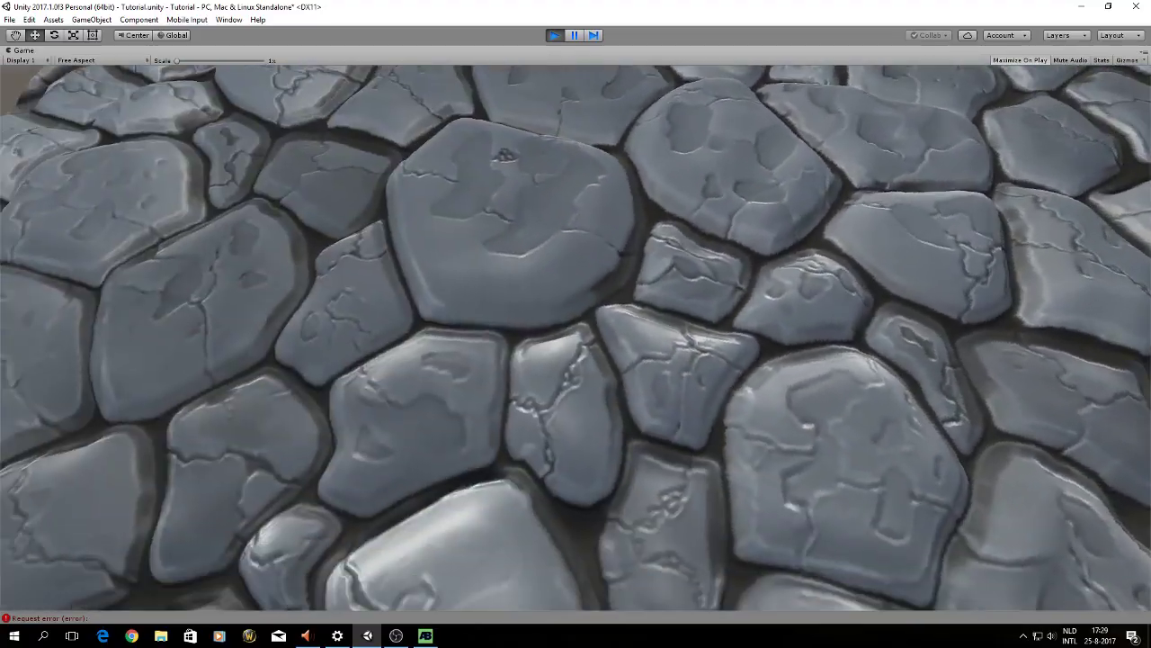
key("w")
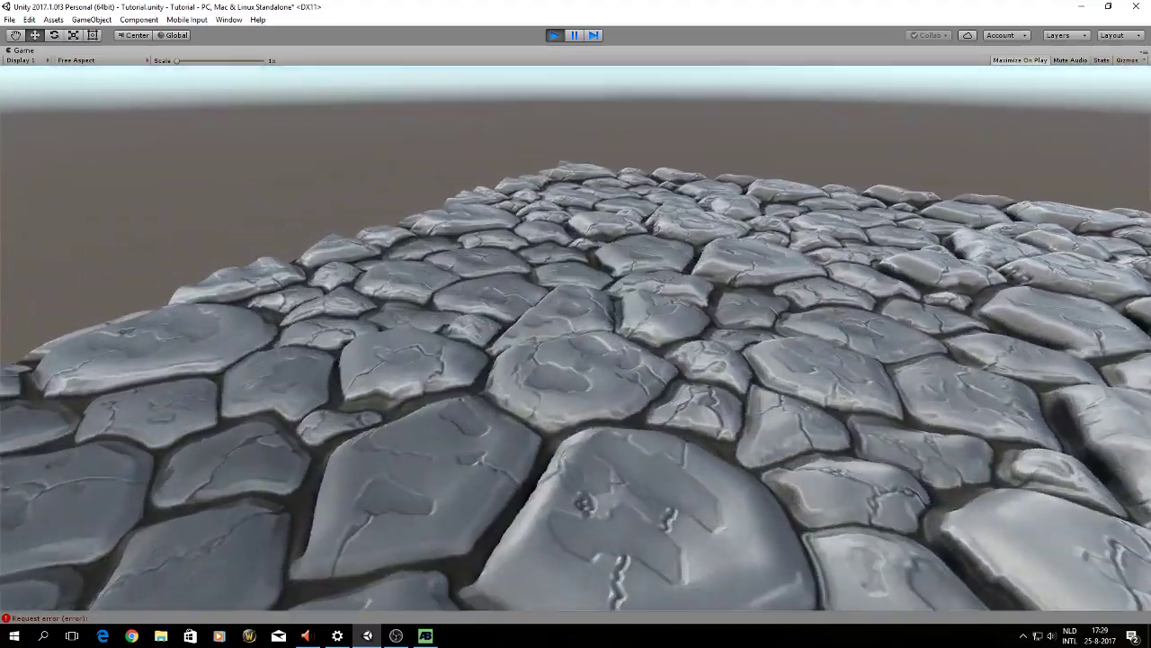
key("w")
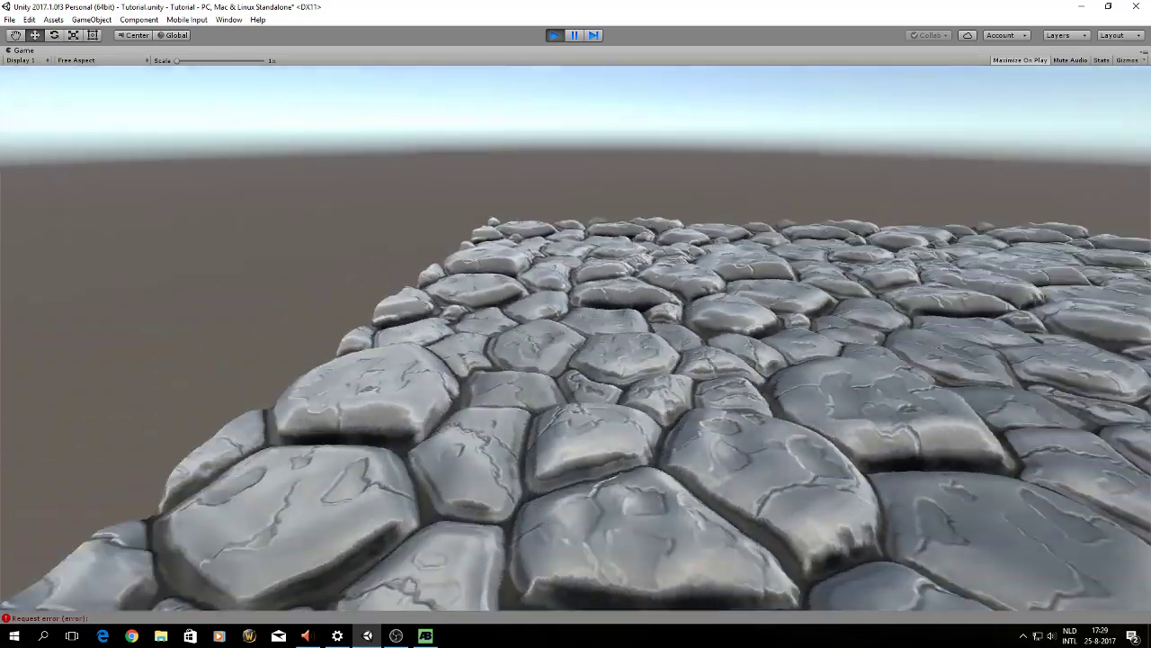
key("w")
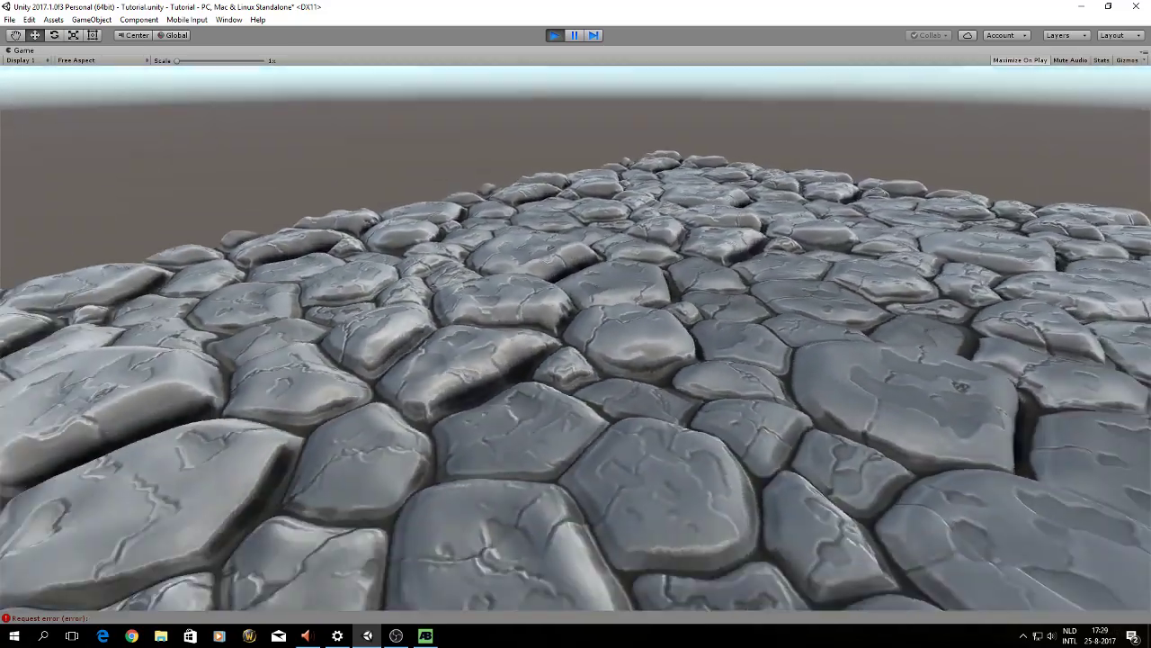
key("w")
key("ctrl+p")
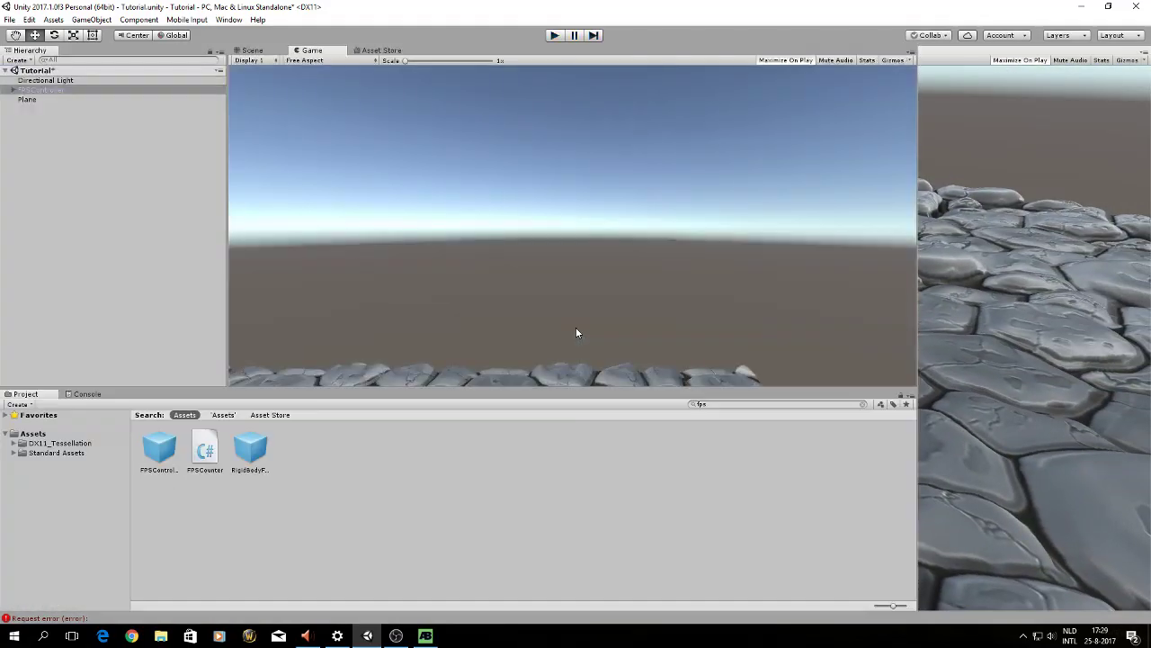
Set the plane material's displacement to 1, run the scene to check the stones, and stop the run.
left_click(28, 100)
left_click_drag(1060, 490, 1082, 491)
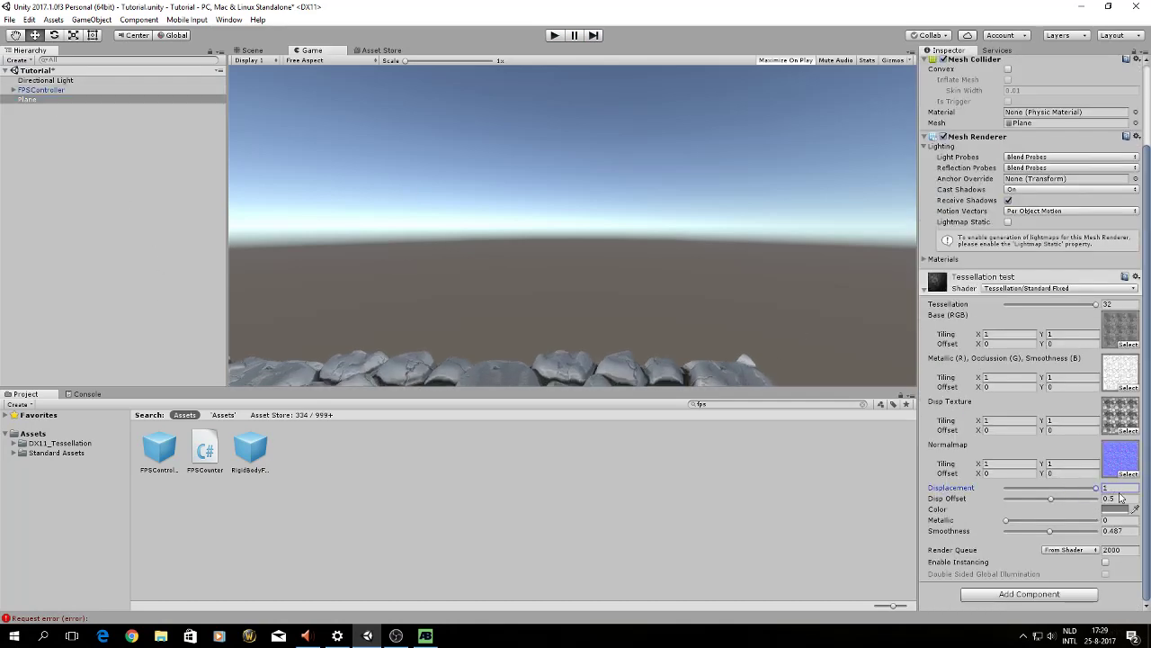
key("ctrl+p")
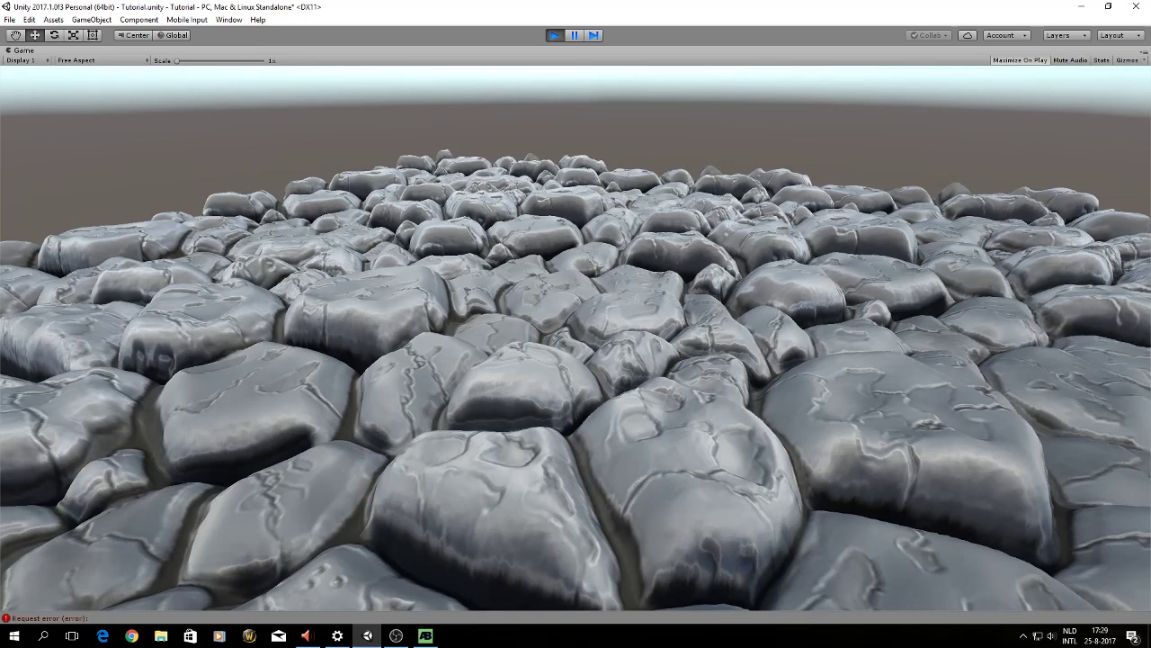
key("ctrl+p")
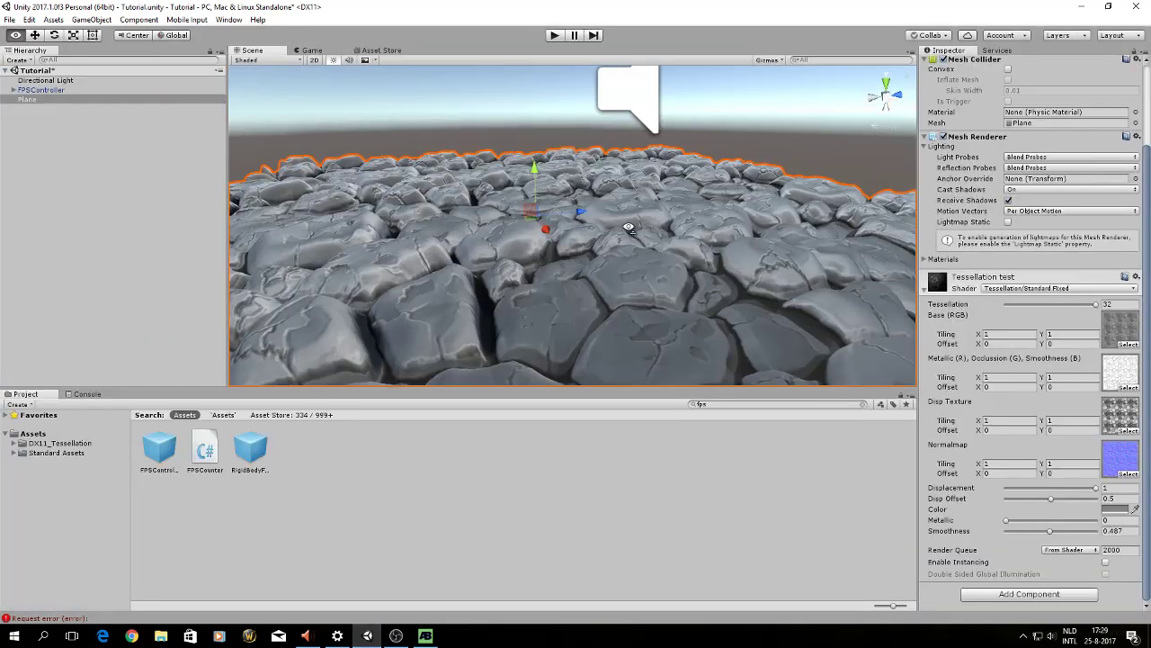
Deselect the plane and examine the whole displaced stone surface from above in the Scene view.
left_click_drag(629, 227, 664, 268)
left_click(708, 326)
left_click_drag(708, 326, 587, 303)
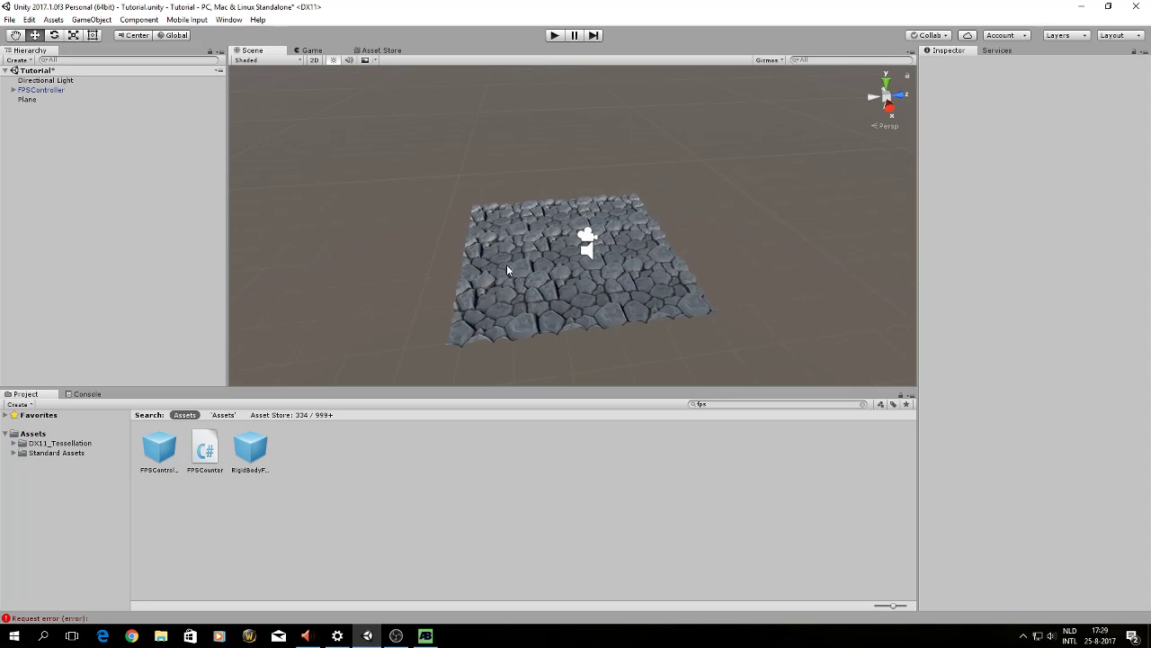
left_click_drag(507, 270, 547, 282)
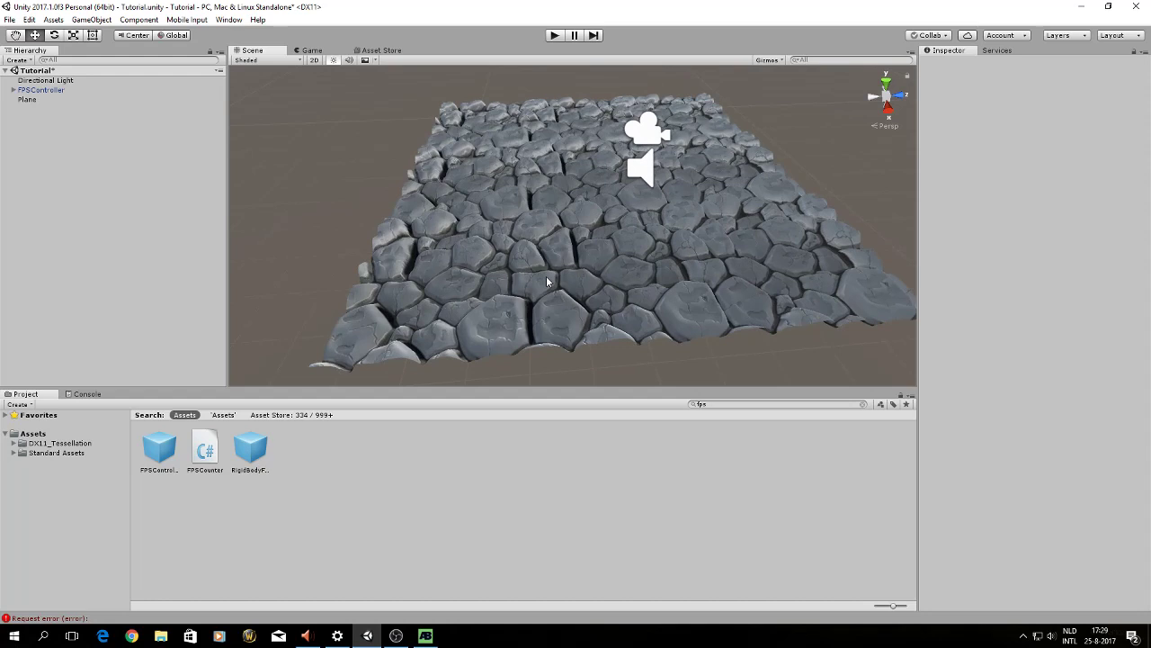